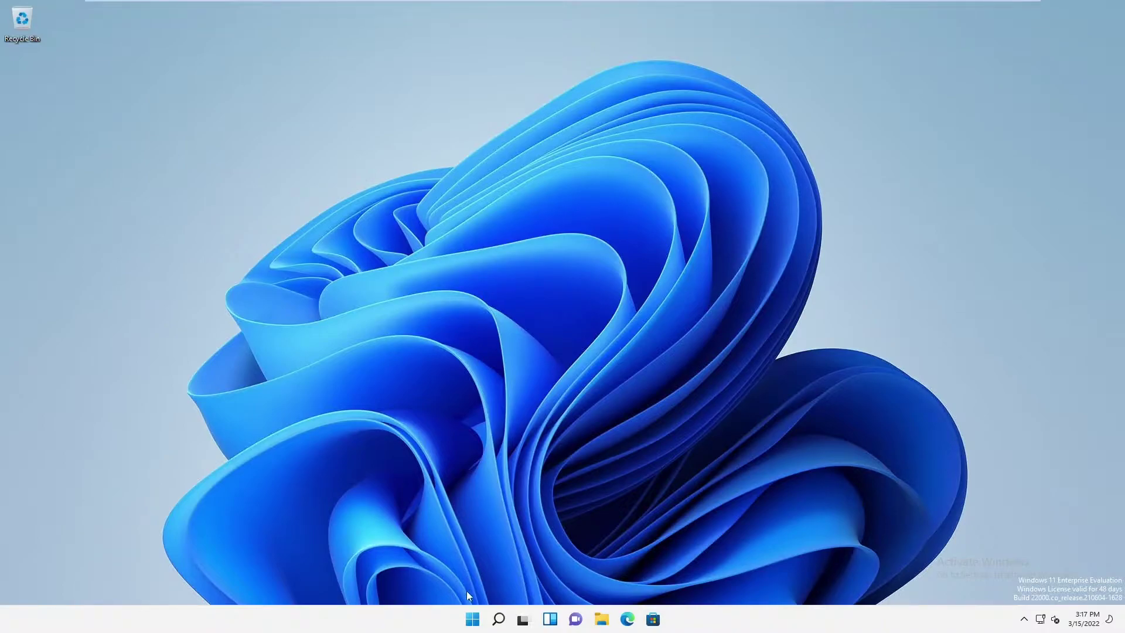
# Open Computer Management and display the computer's hardware in Device Manager
pyautogui.rightClick(471, 622)
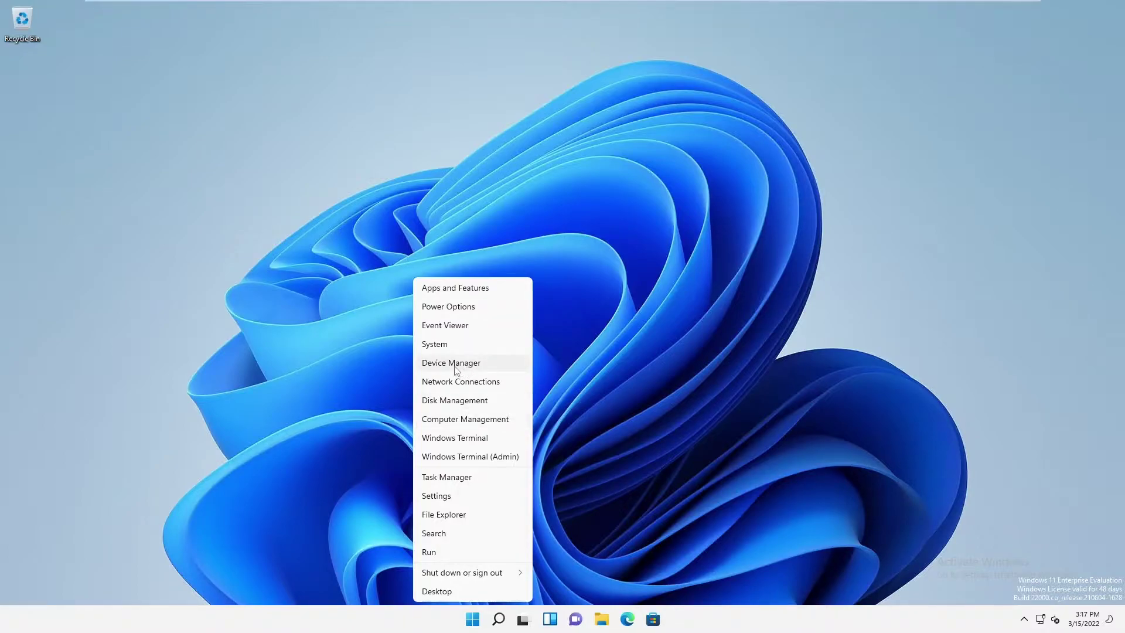
pyautogui.click(460, 420)
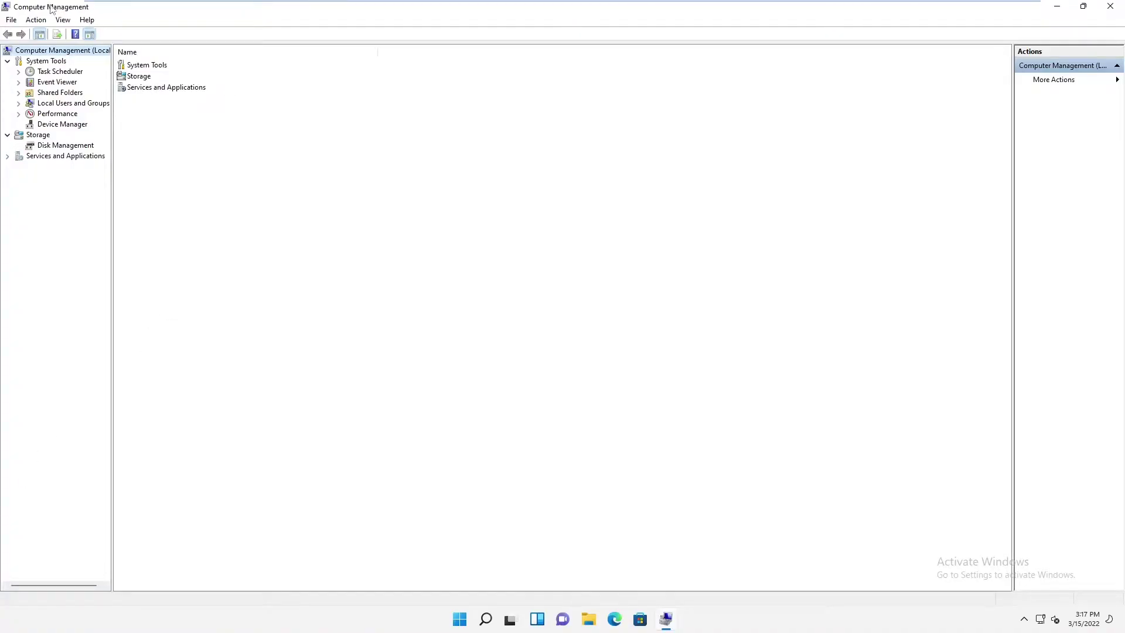
pyautogui.click(62, 124)
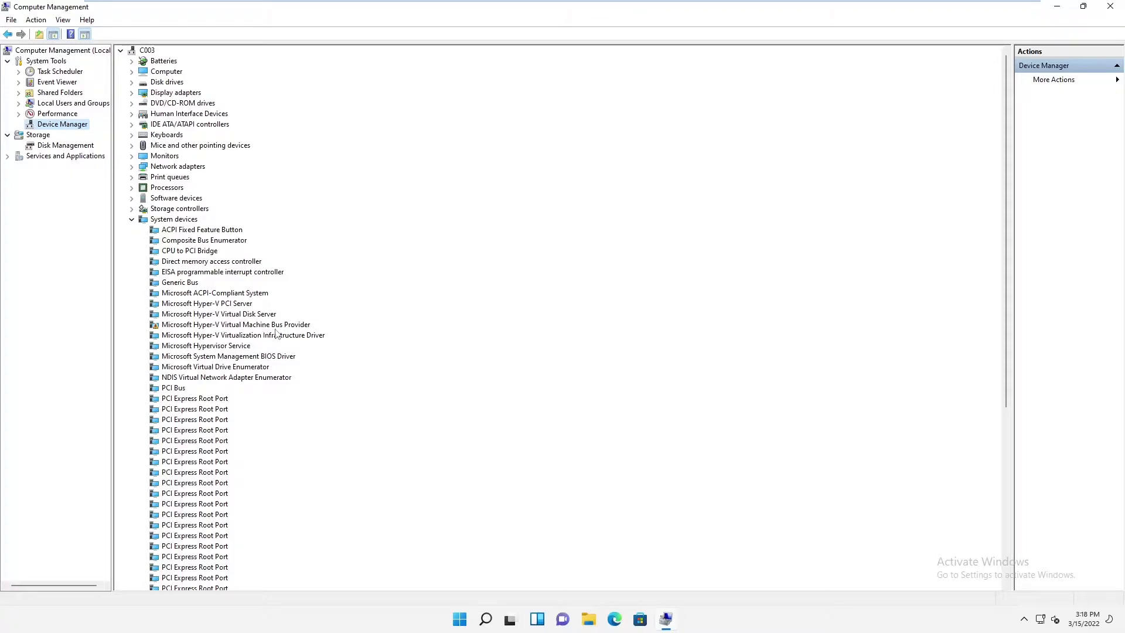
# View the actions available for the Microsoft Hyper-V Virtual Machine Bus Provider device, and collapse the System devices category
pyautogui.click(157, 328)
pyautogui.rightClick(157, 328)
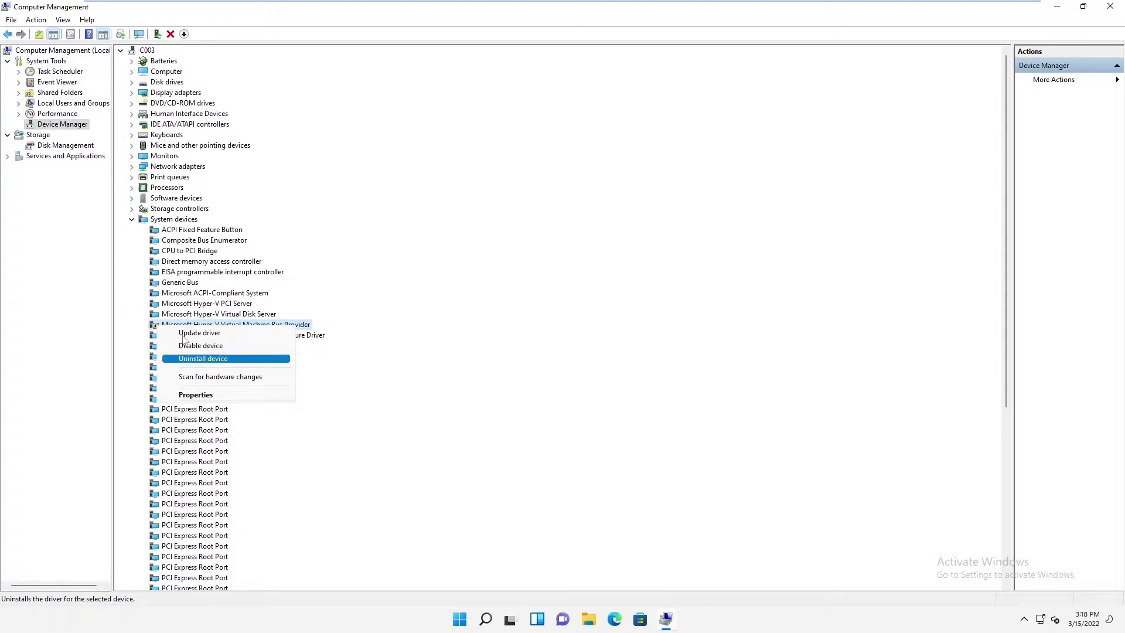
pyautogui.click(132, 219)
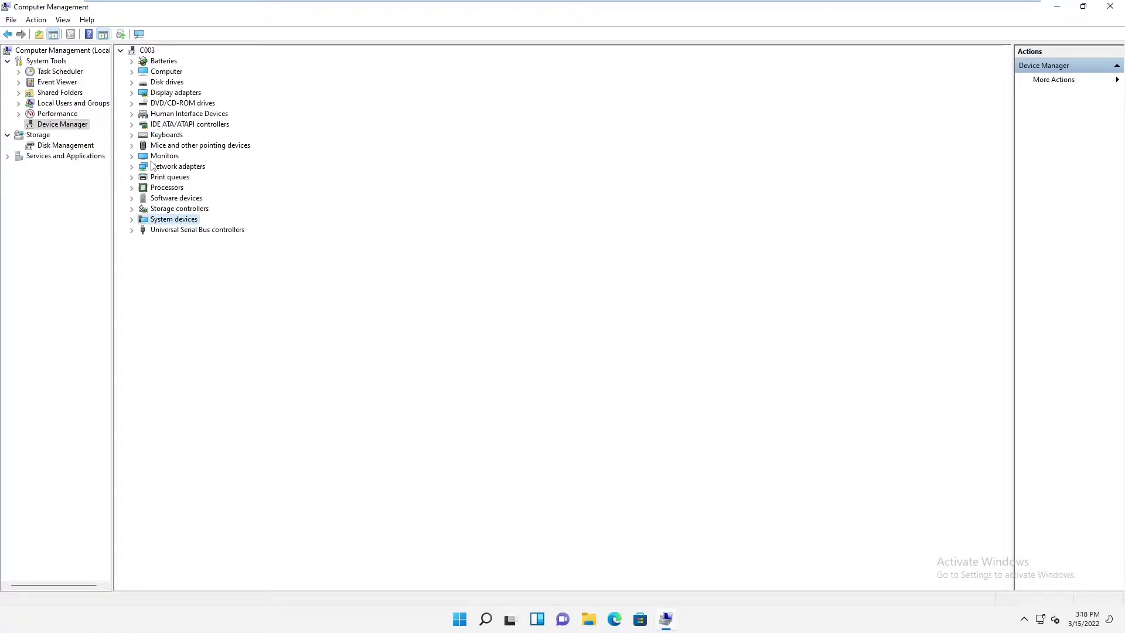
# Expand the Monitors, Mice and other pointing devices, and Display adapters categories to show their devices
pyautogui.click(131, 156)
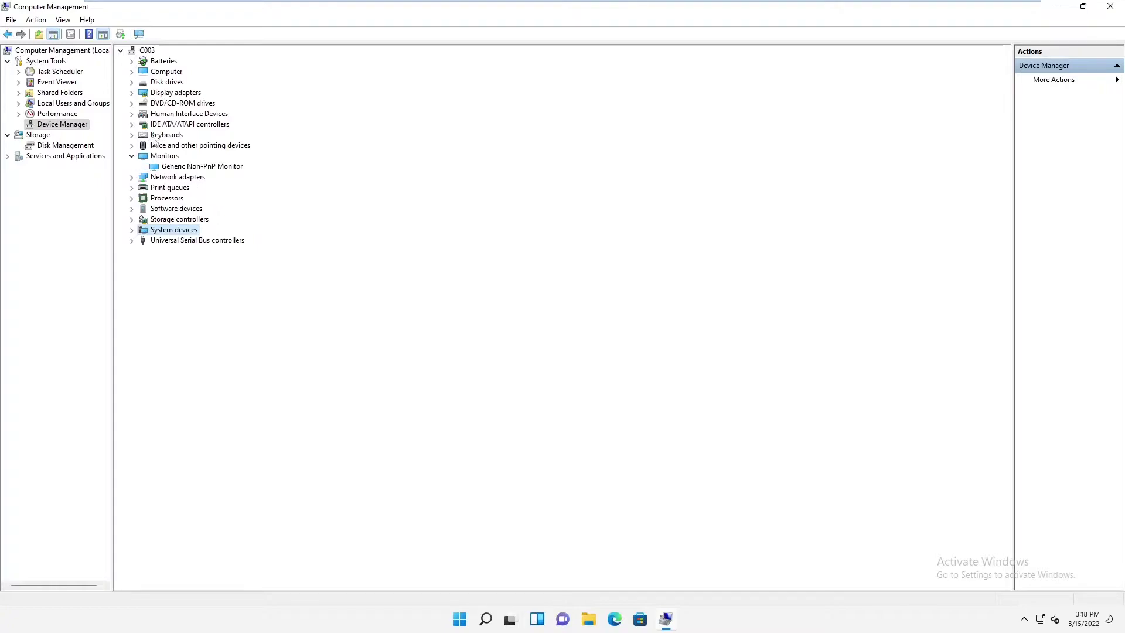
pyautogui.click(132, 146)
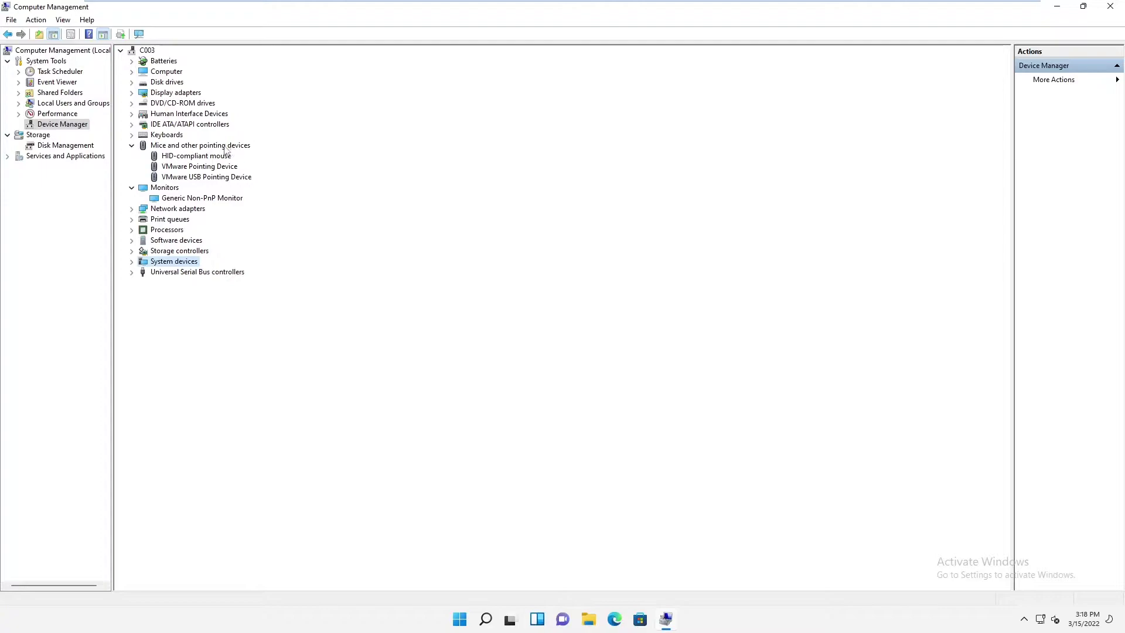
pyautogui.click(132, 92)
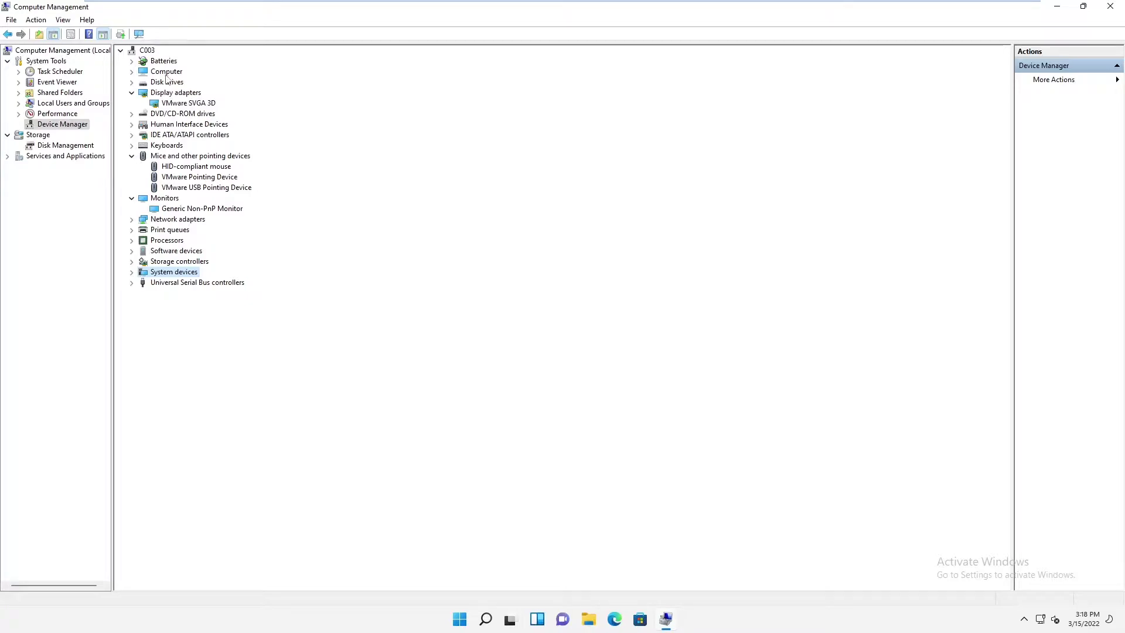
pyautogui.rightClick(193, 104)
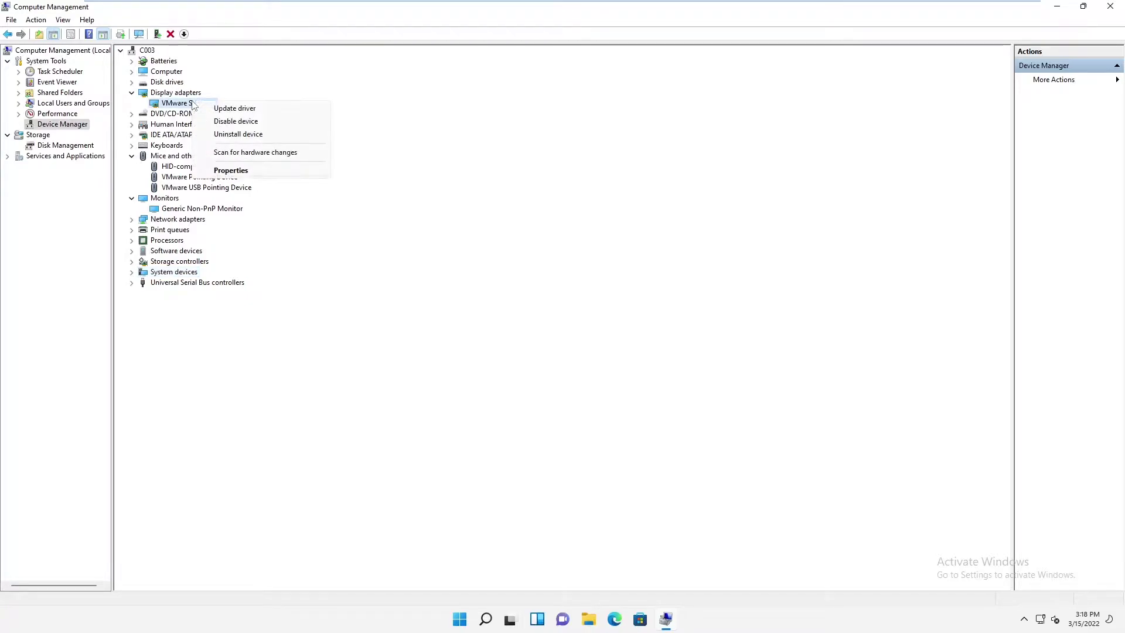
pyautogui.click(230, 108)
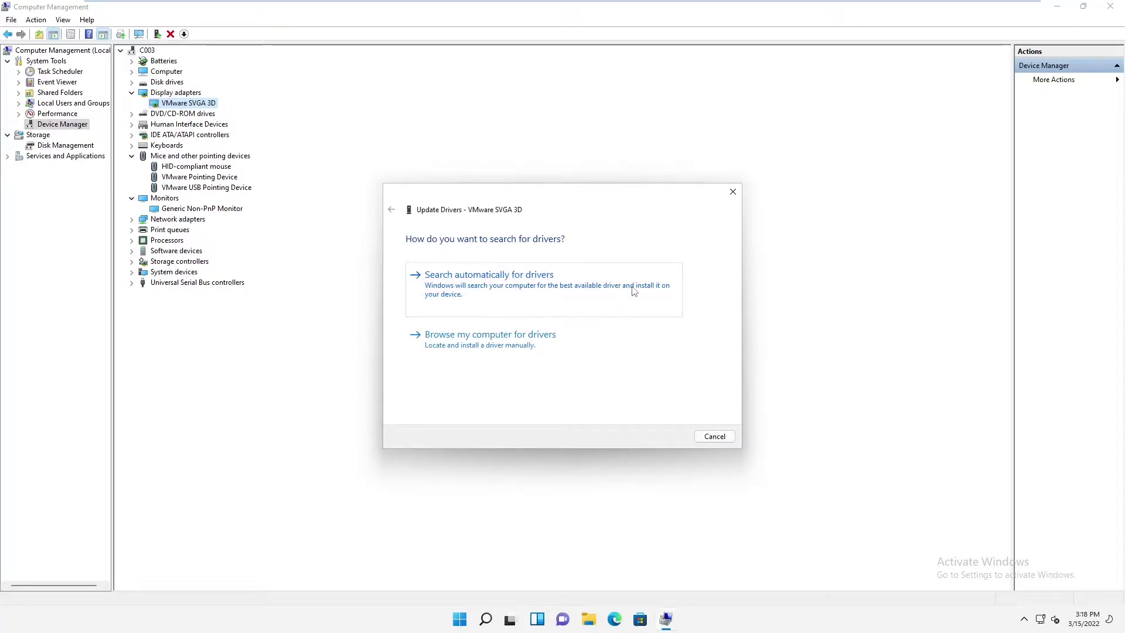
pyautogui.click(732, 192)
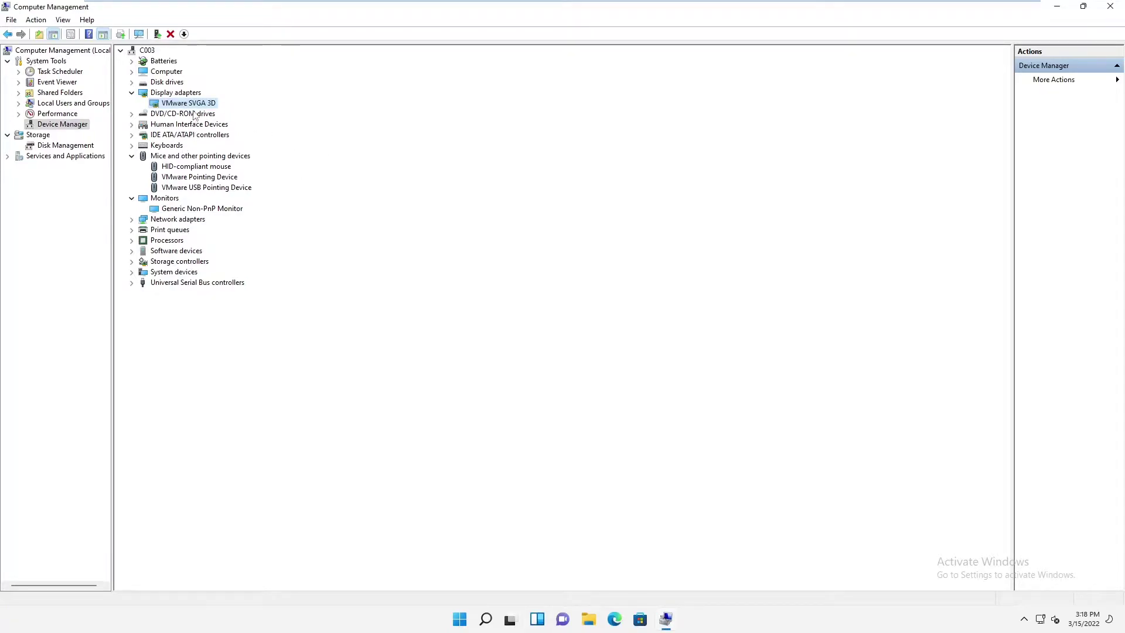
# Examine the manual driver update path for the VMware SVGA 3D adapter up to locating an .inf file on disk, and cancel without installing
pyautogui.rightClick(198, 105)
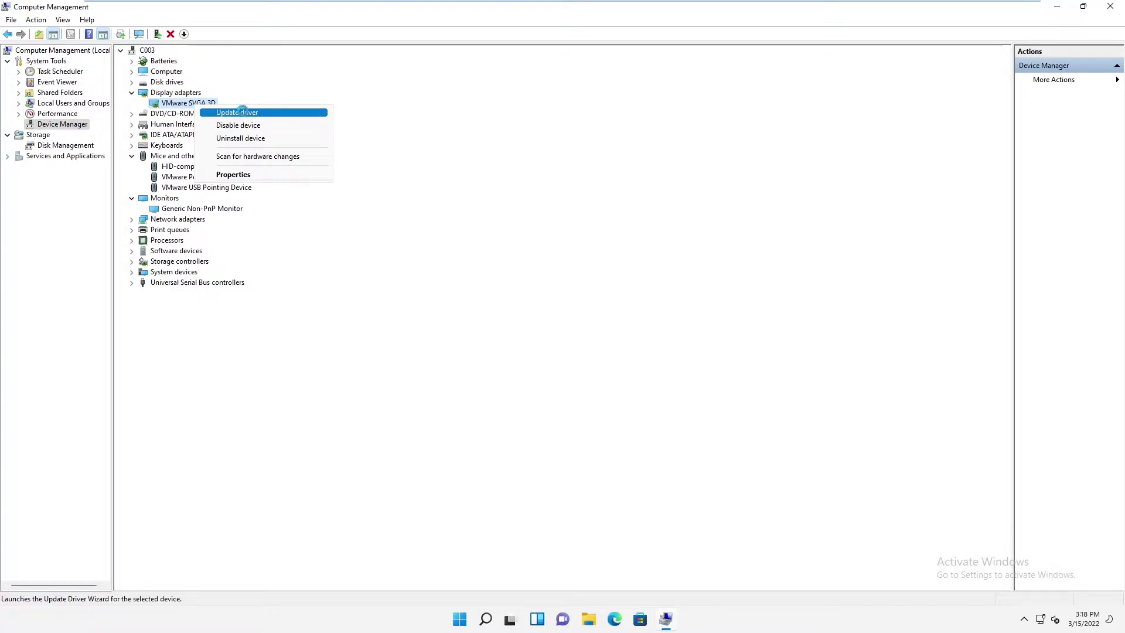
pyautogui.click(249, 113)
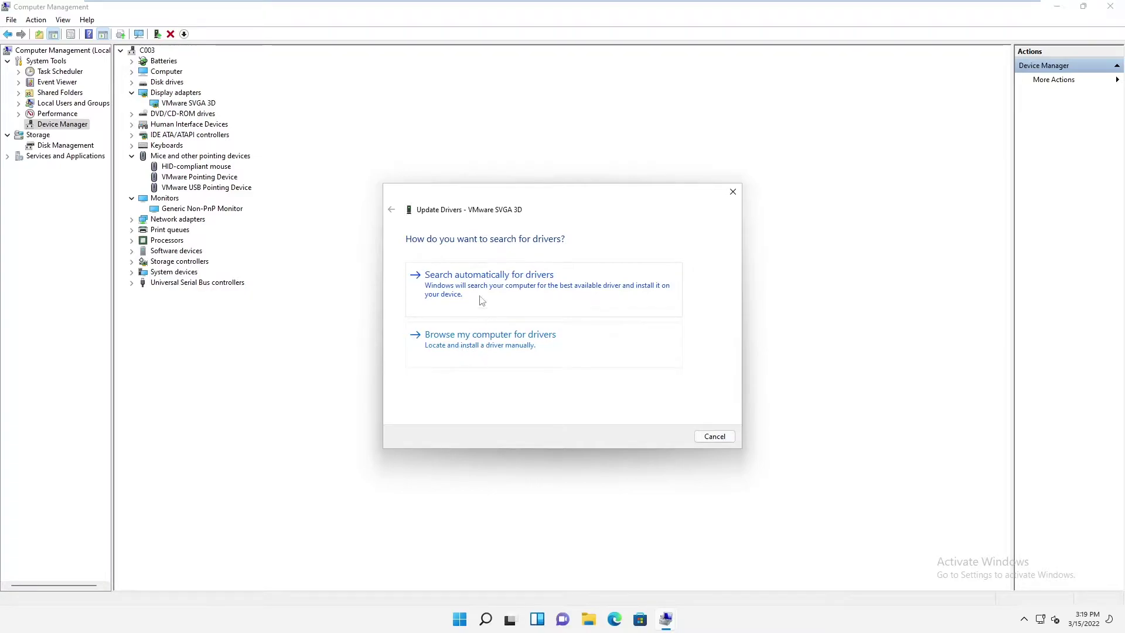
pyautogui.click(467, 351)
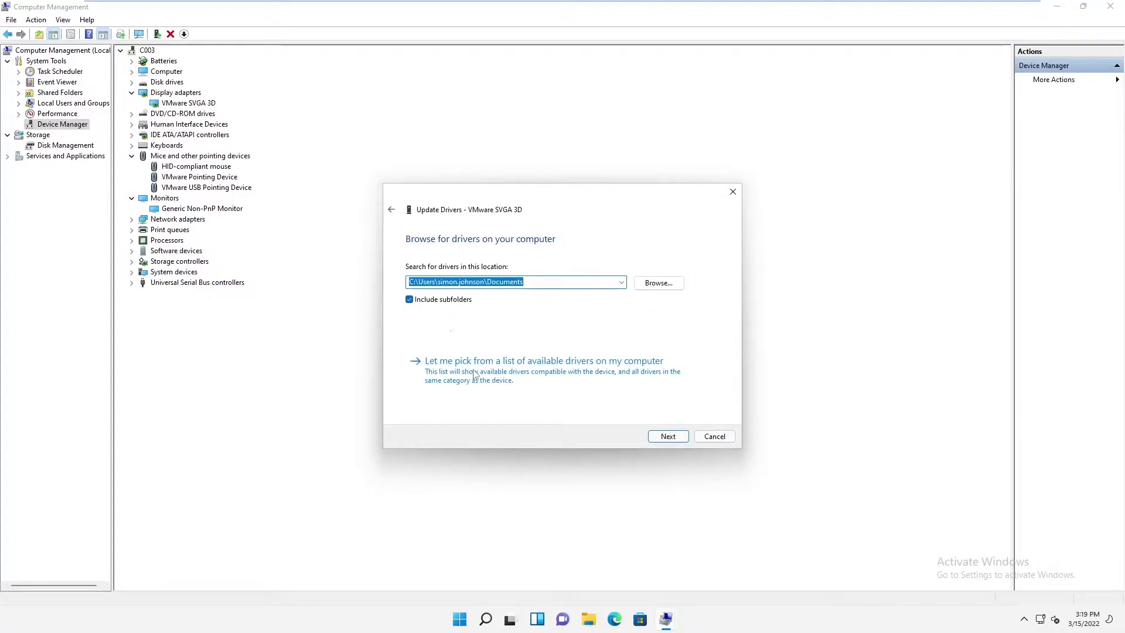
pyautogui.click(562, 373)
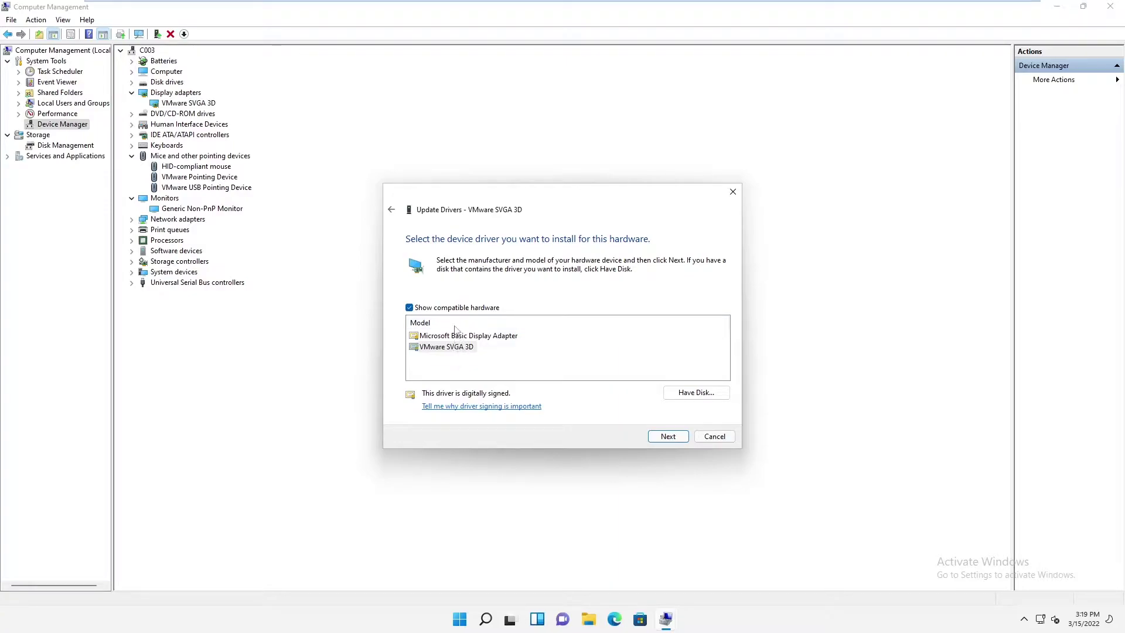
pyautogui.click(680, 397)
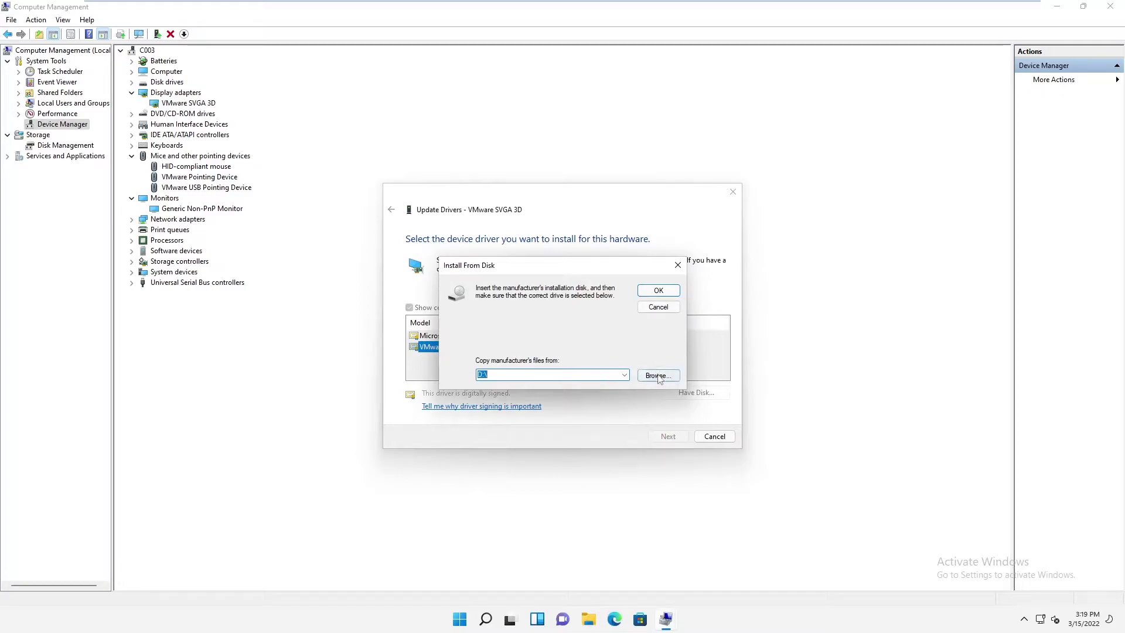
pyautogui.hotkey('alt', 'b')
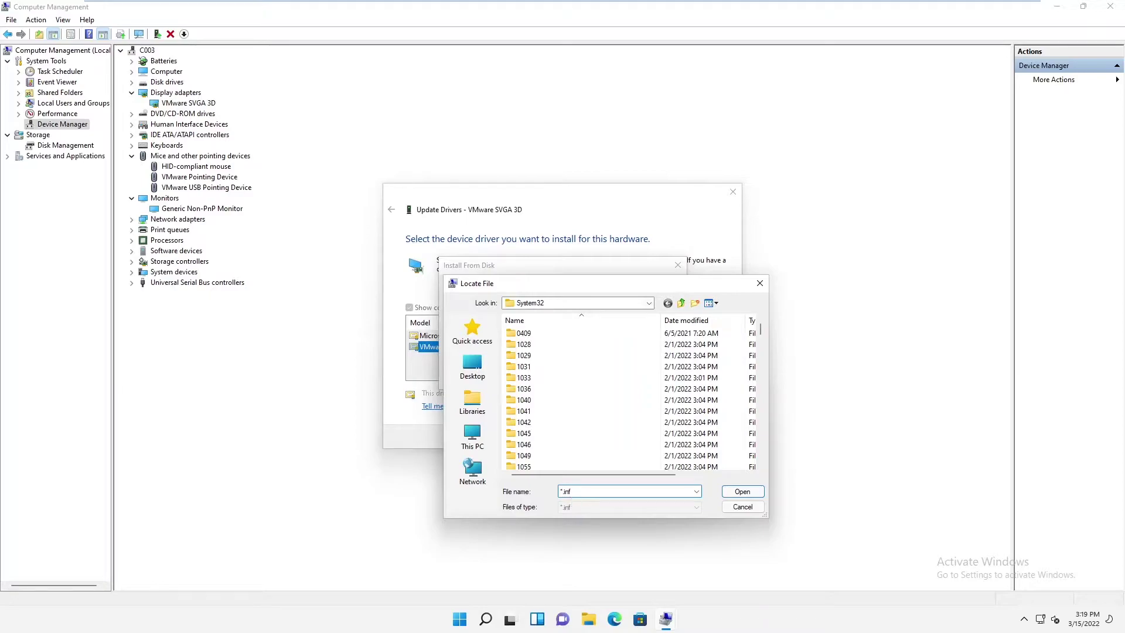
pyautogui.click(741, 507)
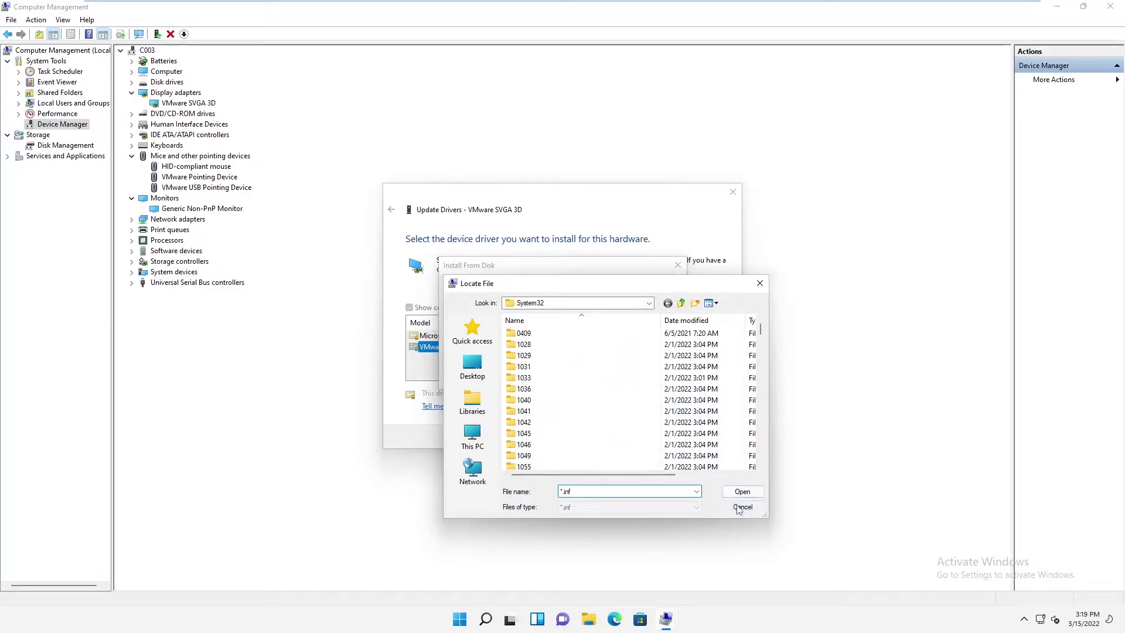
pyautogui.click(660, 310)
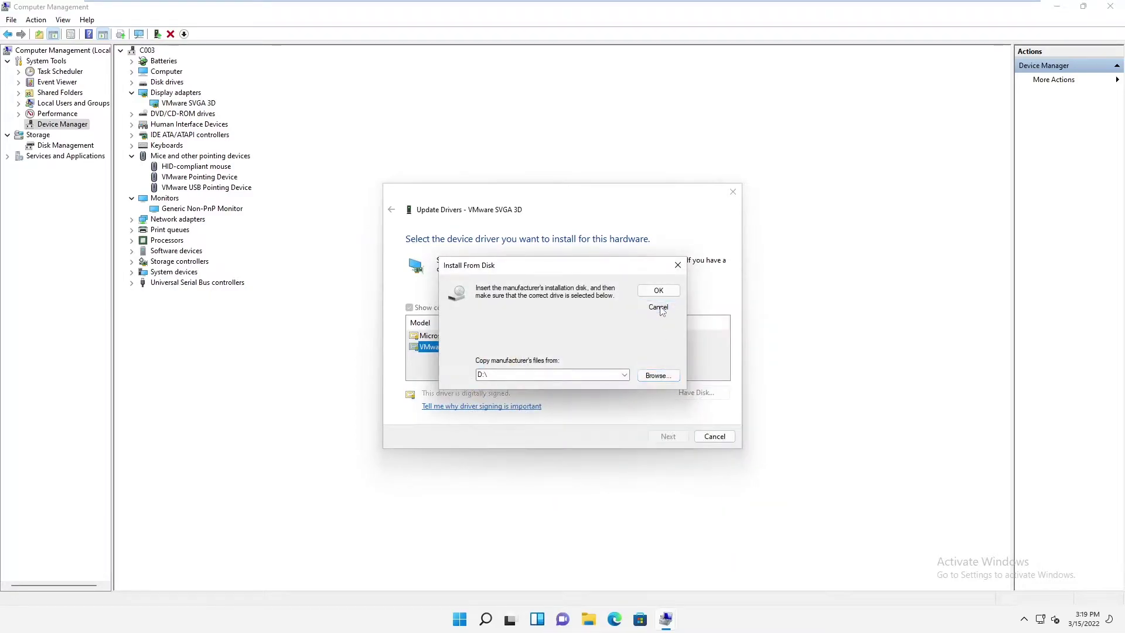
pyautogui.click(733, 194)
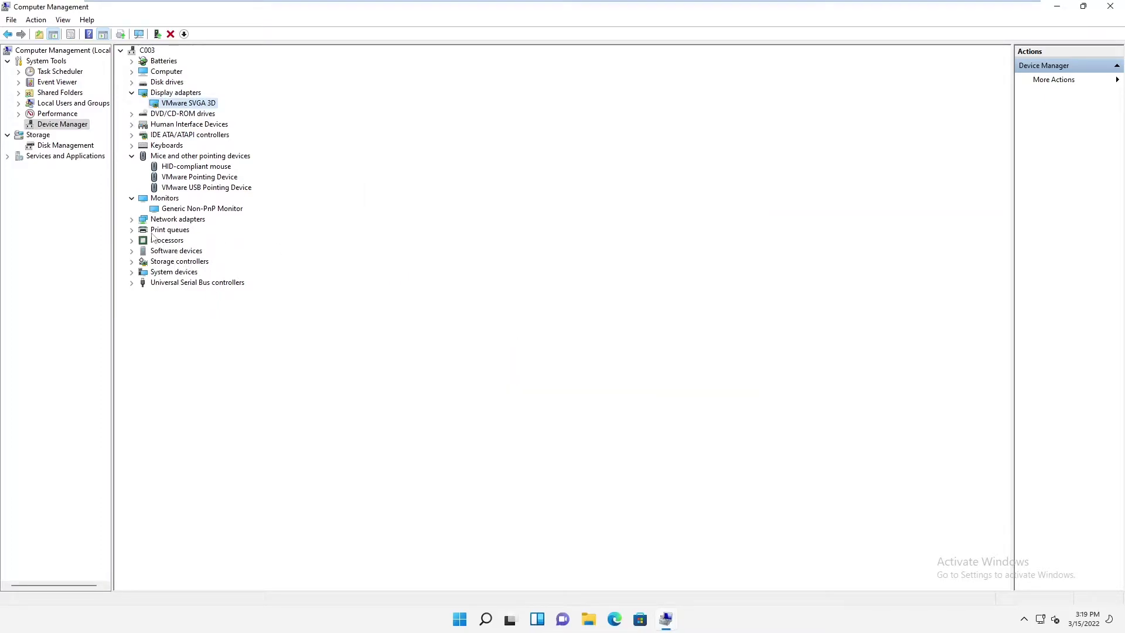
# Expand the Network adapters category, view its category properties and close them
pyautogui.click(133, 220)
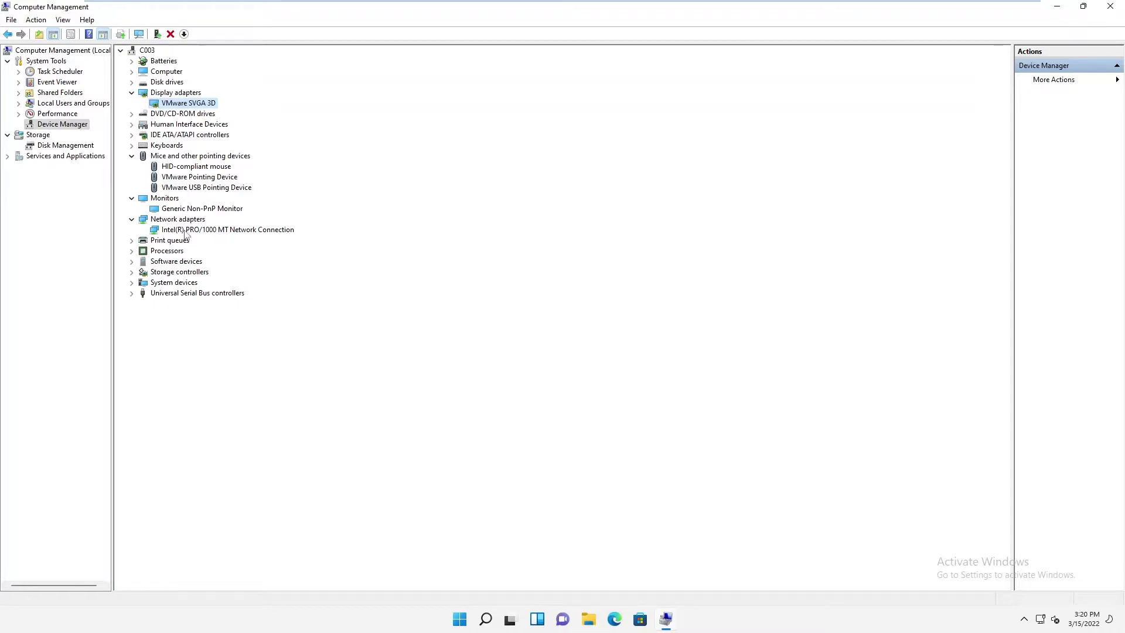
pyautogui.click(193, 222)
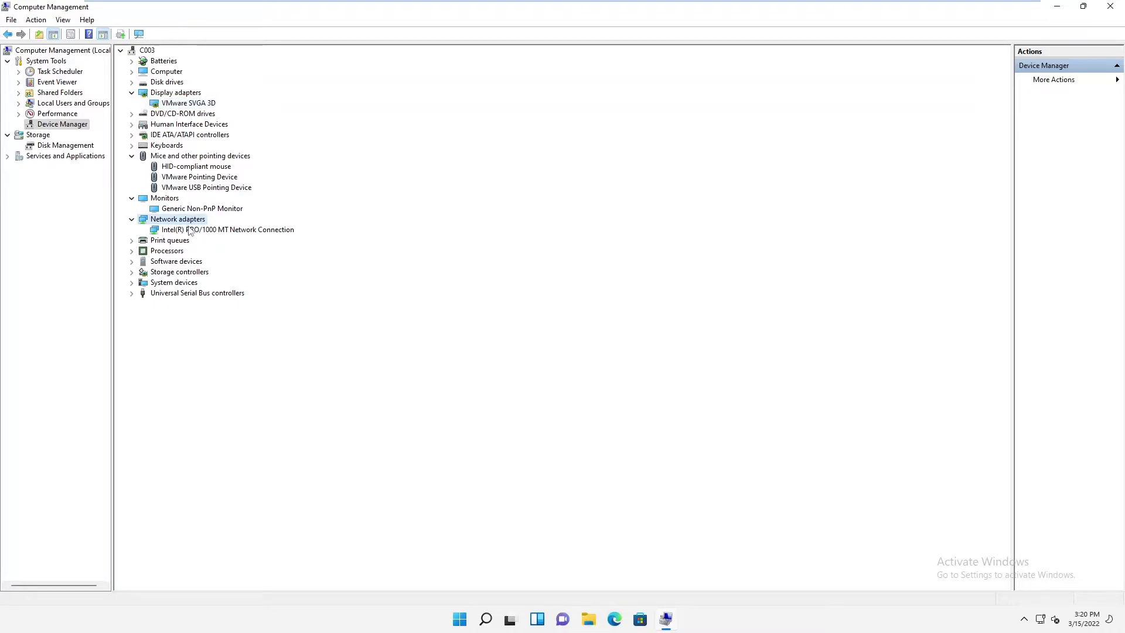
pyautogui.rightClick(175, 225)
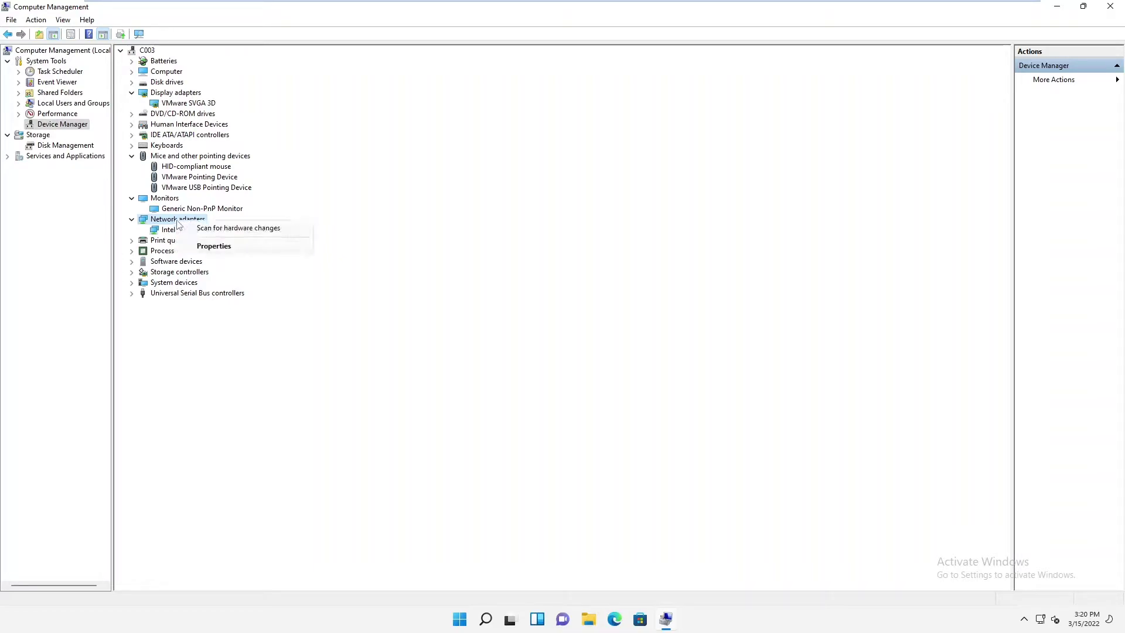
pyautogui.click(215, 245)
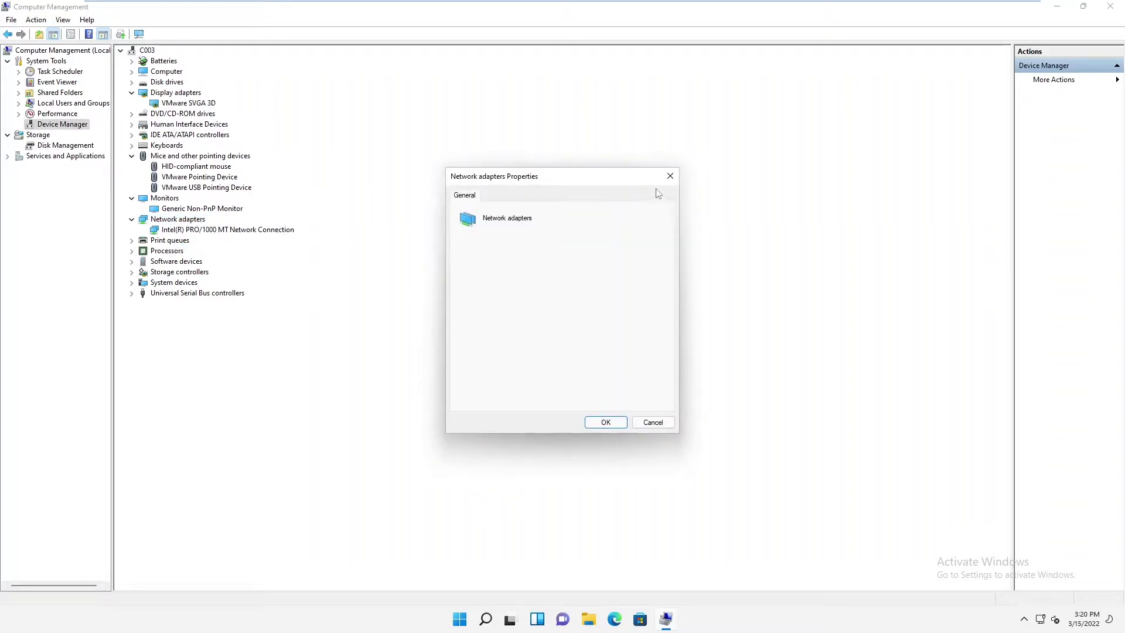
pyautogui.click(668, 177)
# Display the driver information in the properties of the Intel(R) PRO/1000 MT Network Connection adapter
pyautogui.click(213, 230)
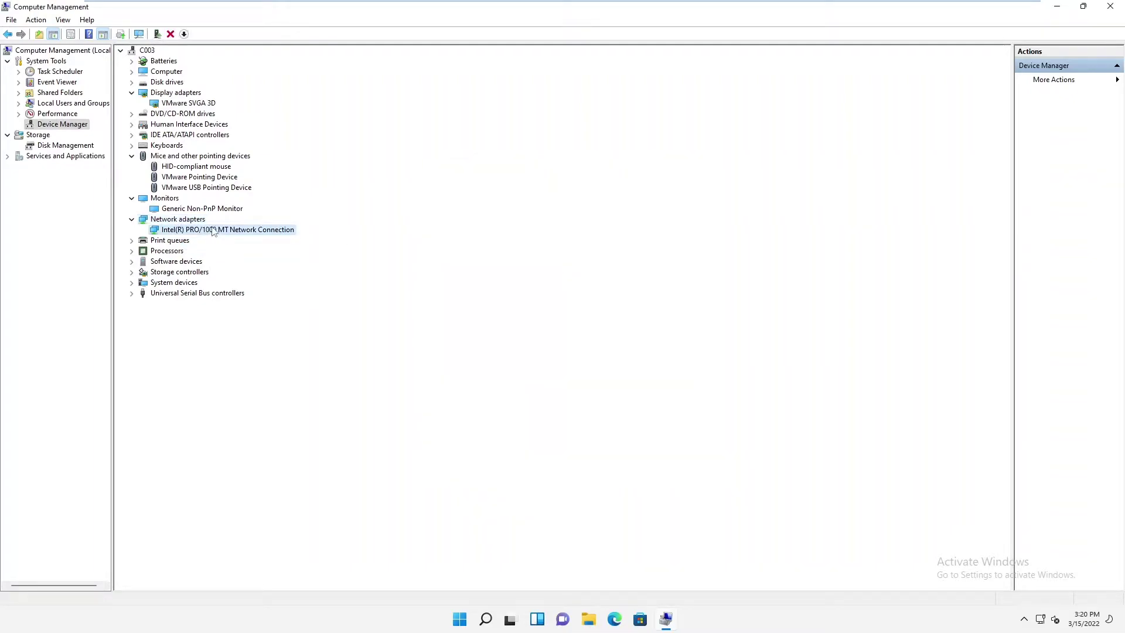
pyautogui.rightClick(215, 230)
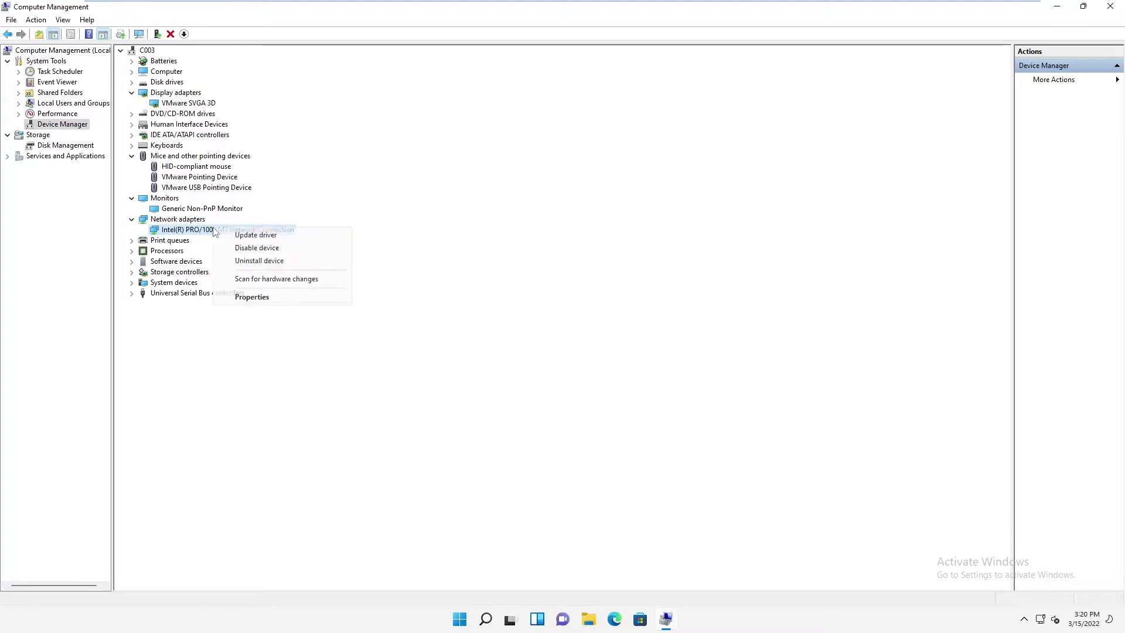
pyautogui.click(255, 298)
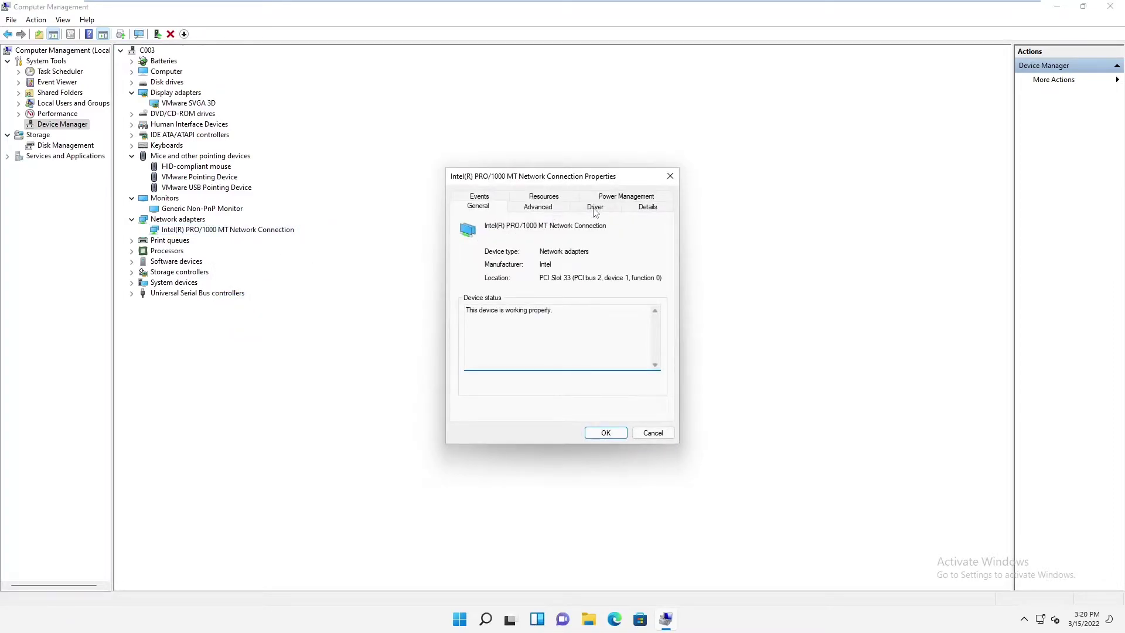
pyautogui.click(595, 208)
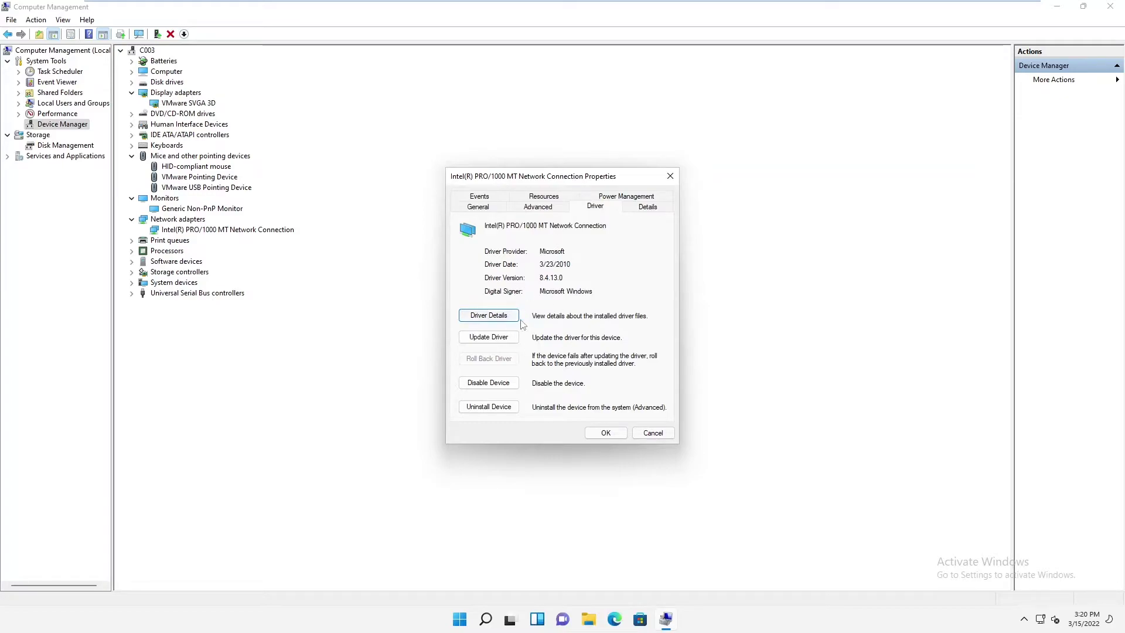
# Examine the manual update and install-from-disk options for the Intel network adapter's driver, and close its wizard and properties without installing
pyautogui.click(496, 339)
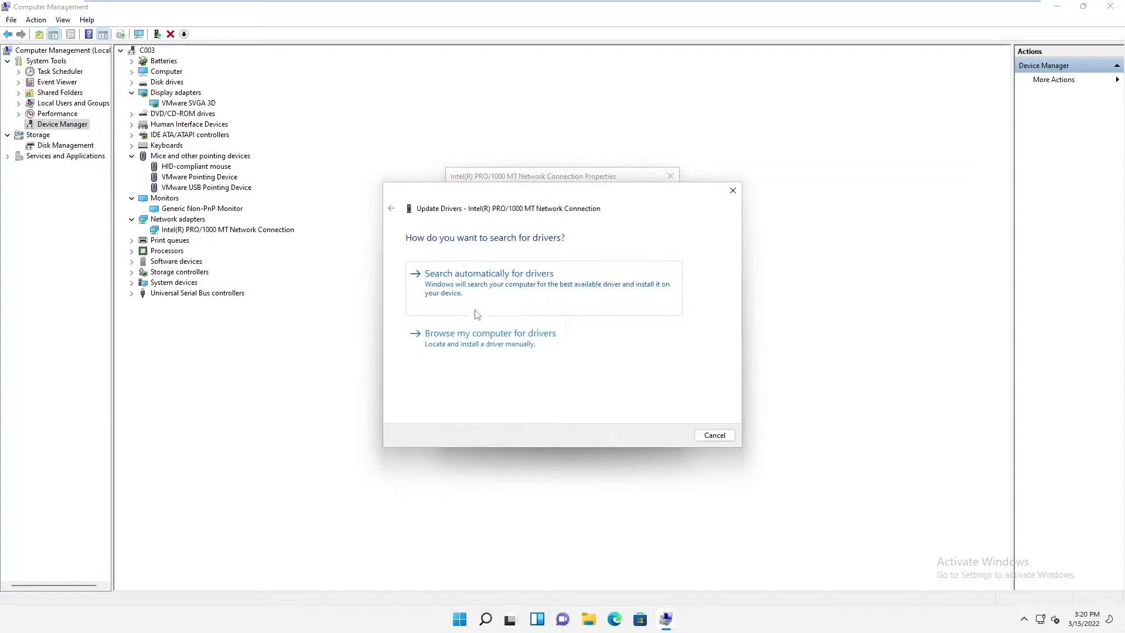
pyautogui.click(482, 342)
pyautogui.click(492, 360)
pyautogui.click(696, 392)
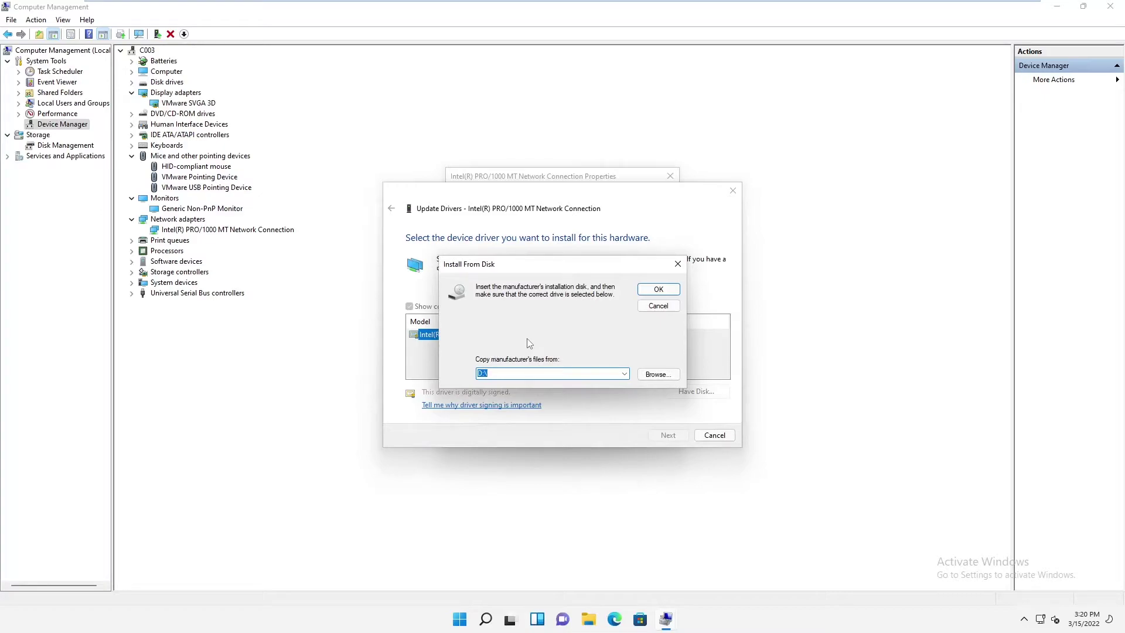
pyautogui.press('Return')
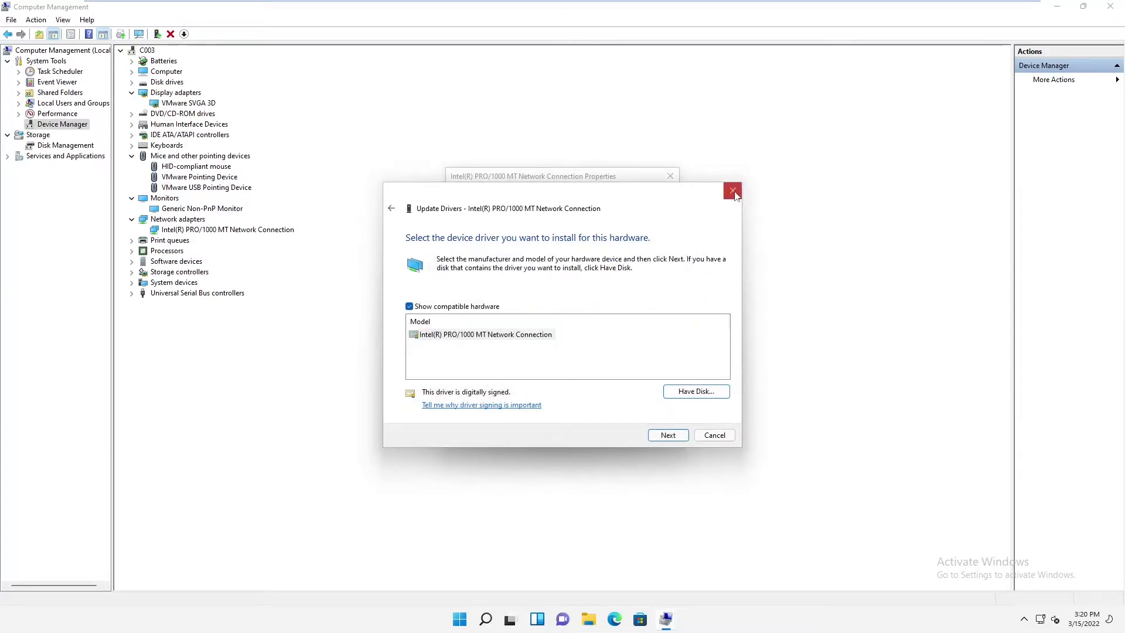
pyautogui.click(732, 191)
pyautogui.click(667, 176)
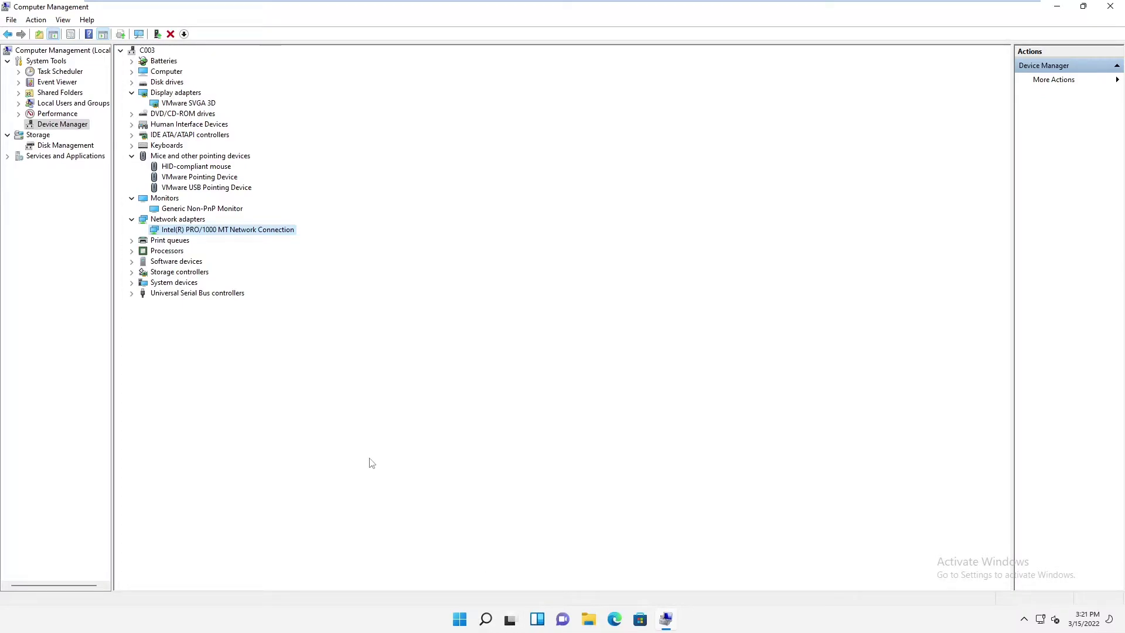
# Search Windows for "print" and open the Add a printer or scanner settings
pyautogui.click(460, 620)
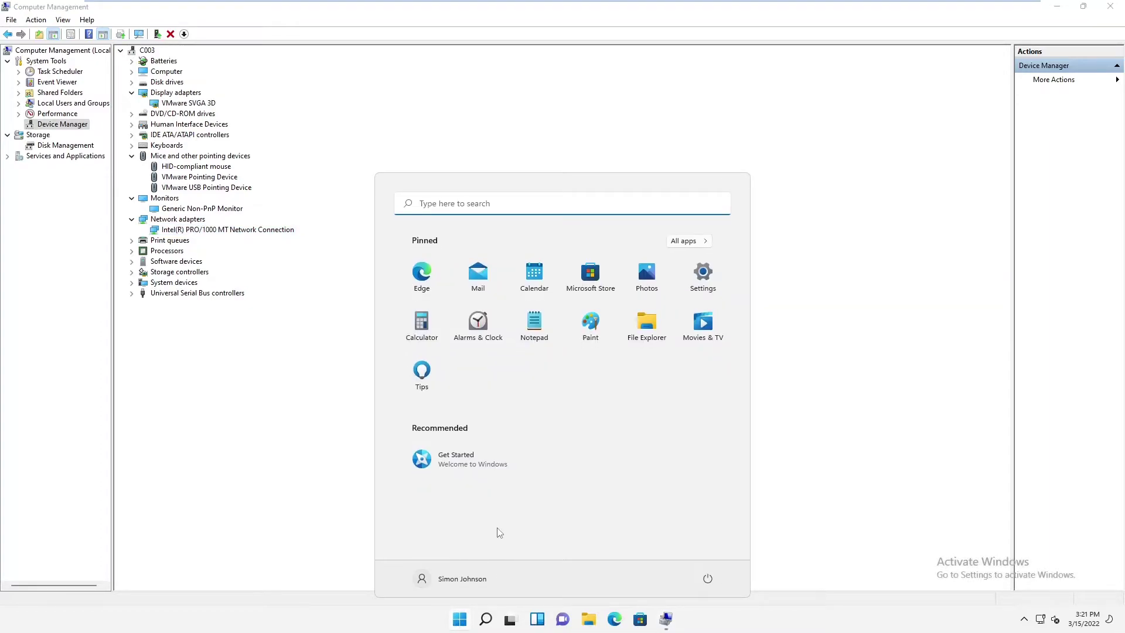
pyautogui.click(457, 204)
pyautogui.write('printer')
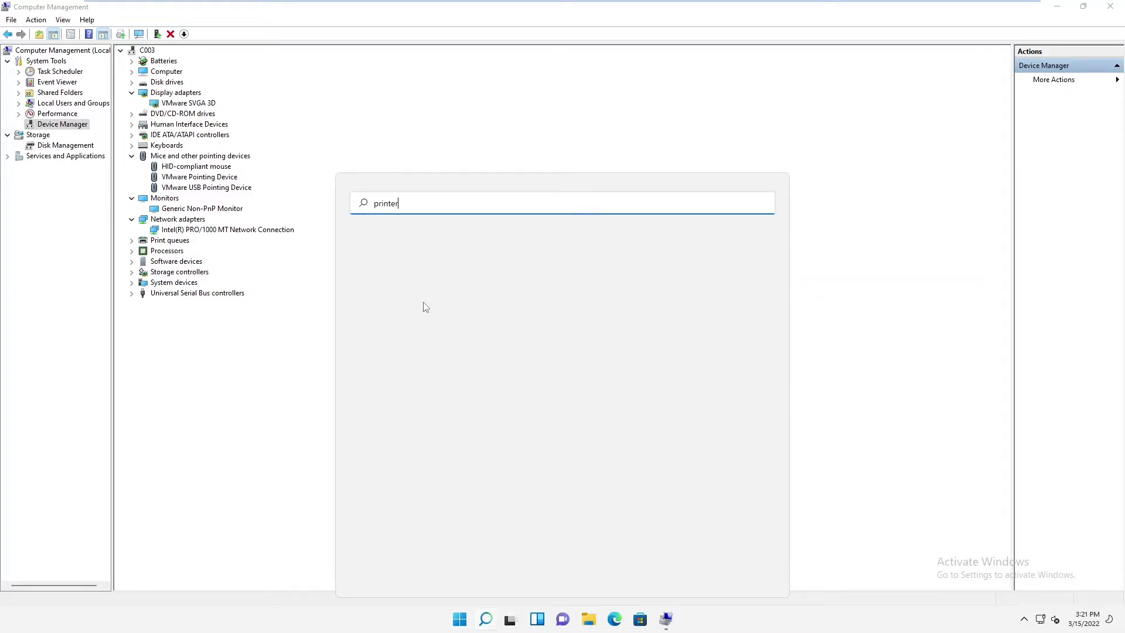
pyautogui.press('BackSpace')
pyautogui.press('BackSpace')
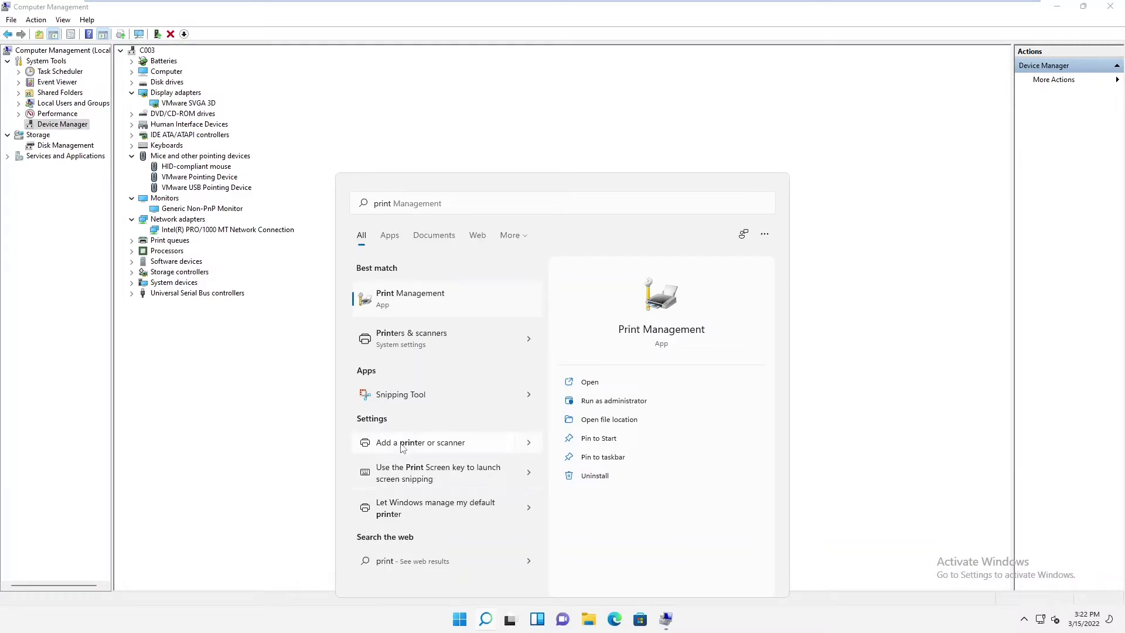
pyautogui.click(438, 443)
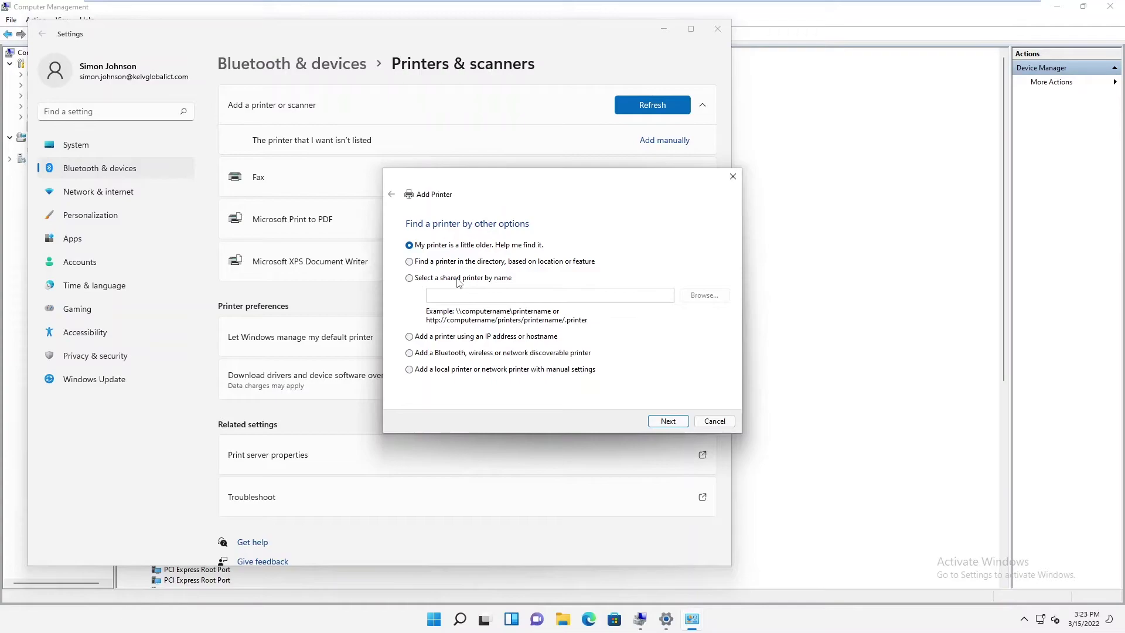
# Choose to add a local or network printer with manual settings, using the existing port LPT1: (Printer Port)
pyautogui.click(430, 338)
pyautogui.click(496, 370)
pyautogui.click(668, 422)
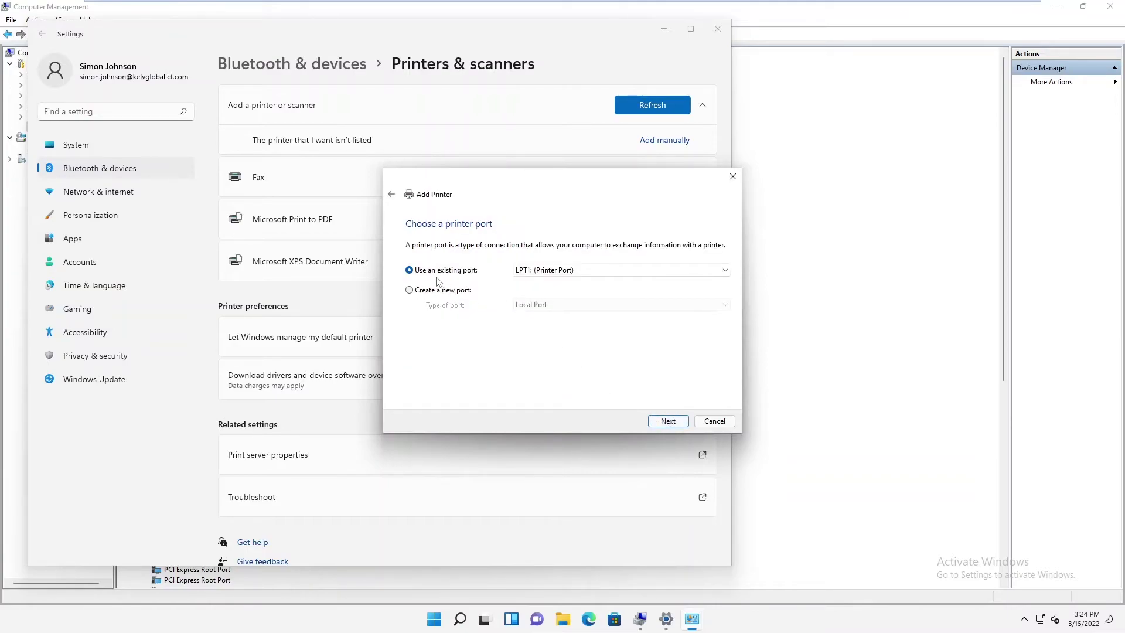
pyautogui.click(551, 270)
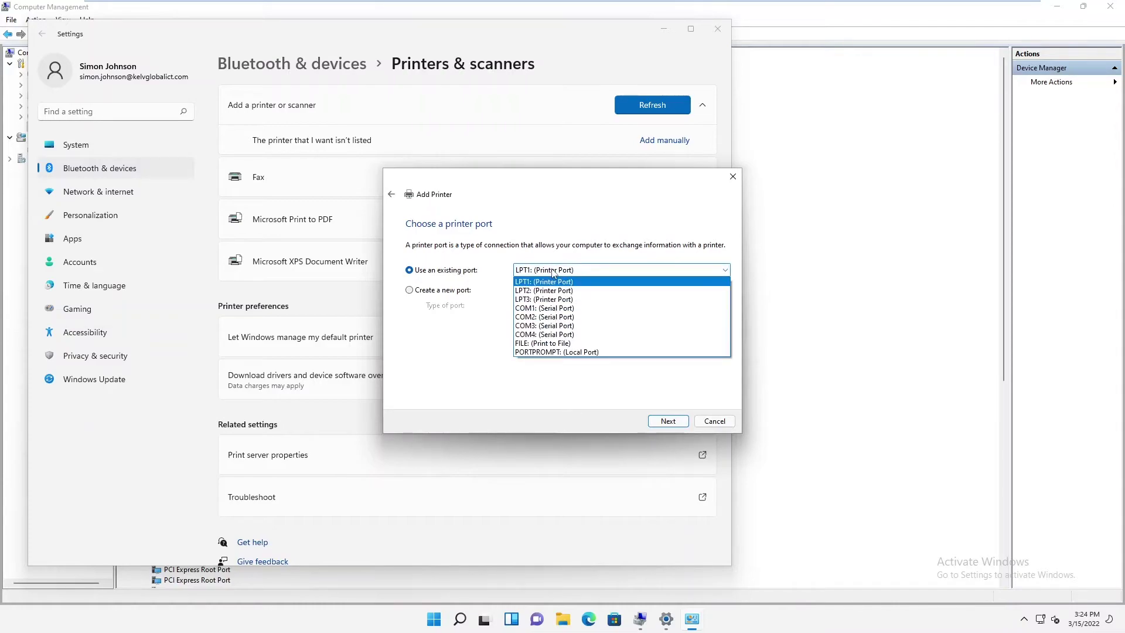
pyautogui.click(516, 271)
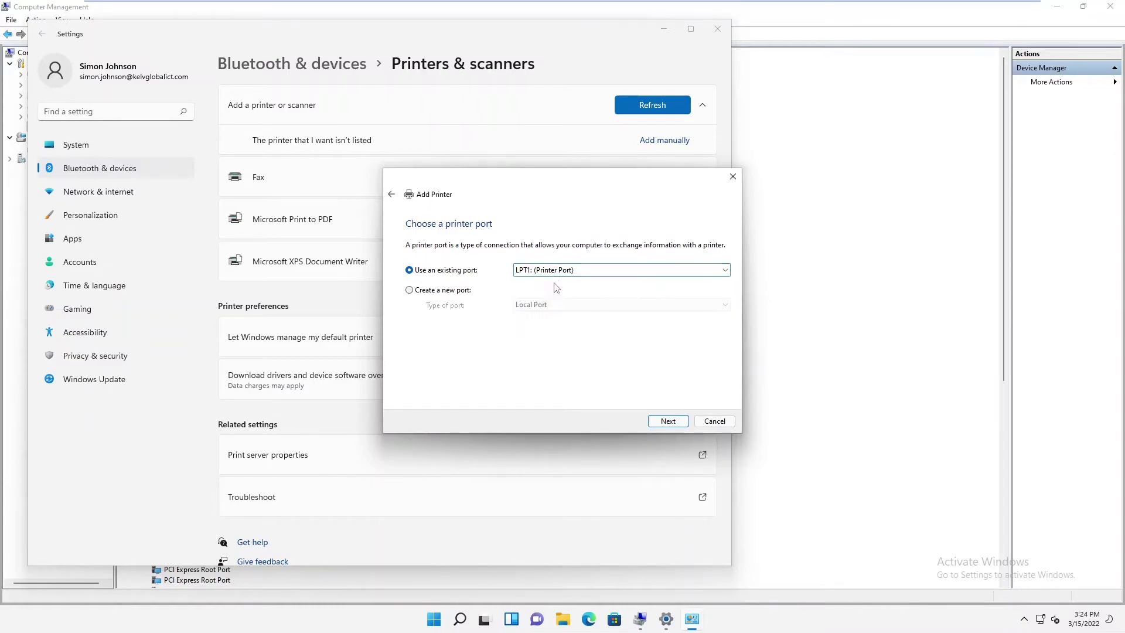
pyautogui.click(669, 423)
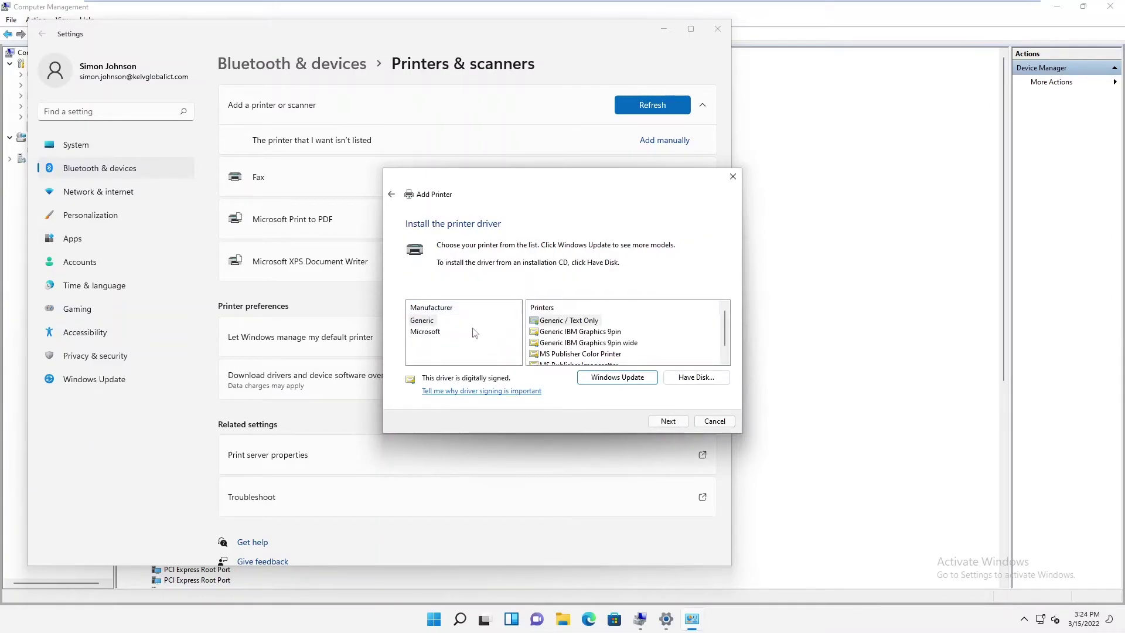
# Look through the Generic and Microsoft printer drivers and select Microsoft PCL6 Class Driver for the new printer
pyautogui.click(725, 359)
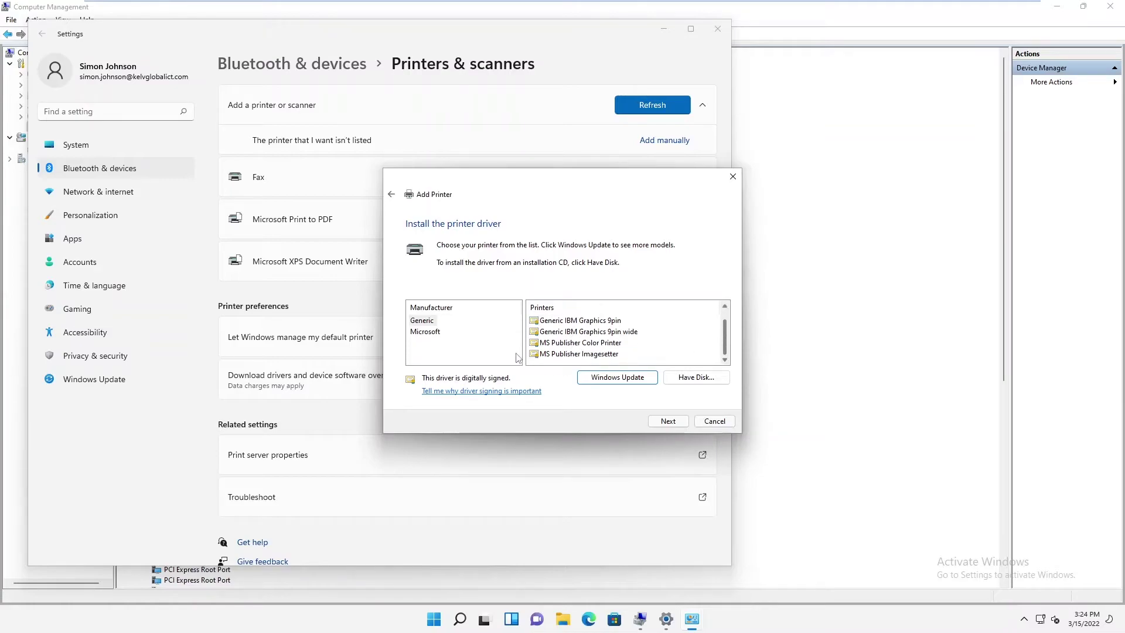
pyautogui.click(439, 336)
pyautogui.scroll(-2, 656, 342)
pyautogui.scroll(1, 577, 347)
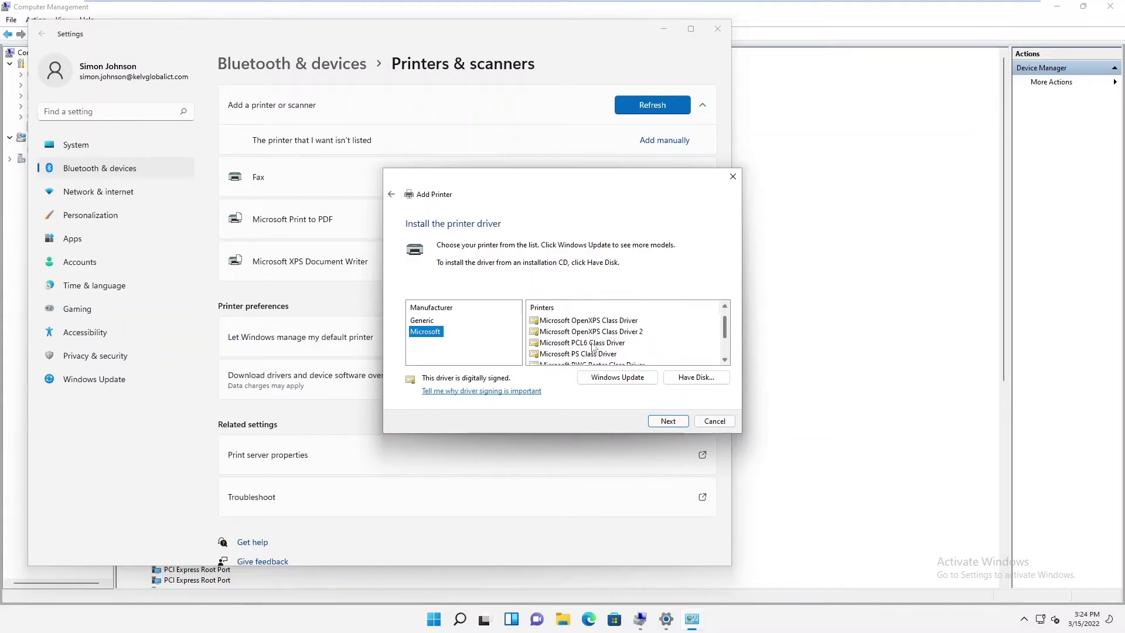
pyautogui.click(593, 345)
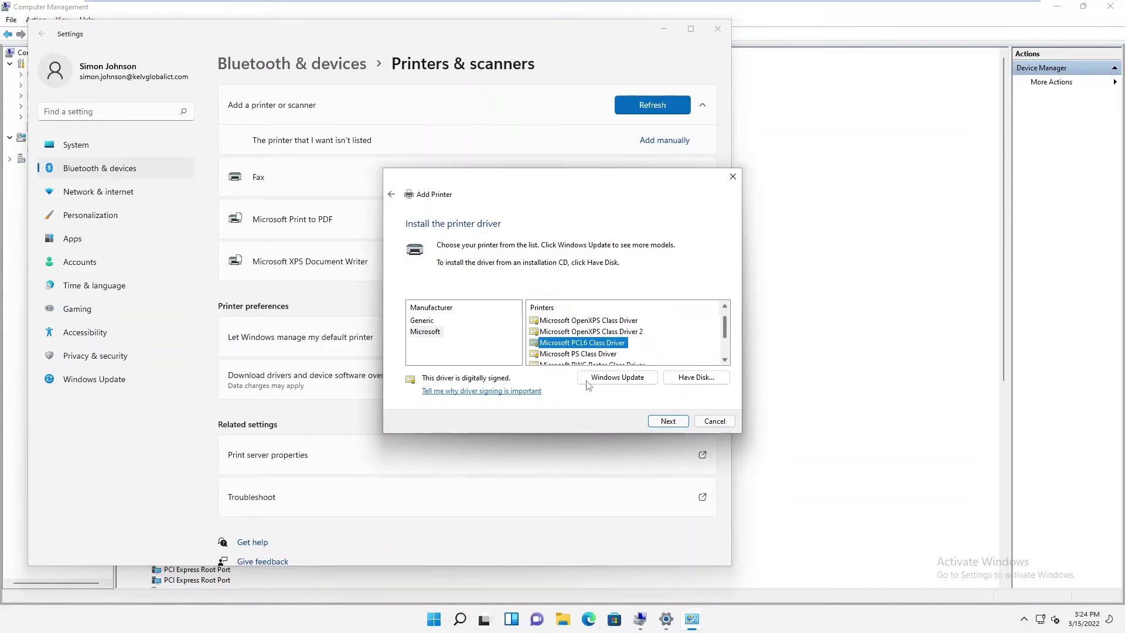
pyautogui.click(667, 420)
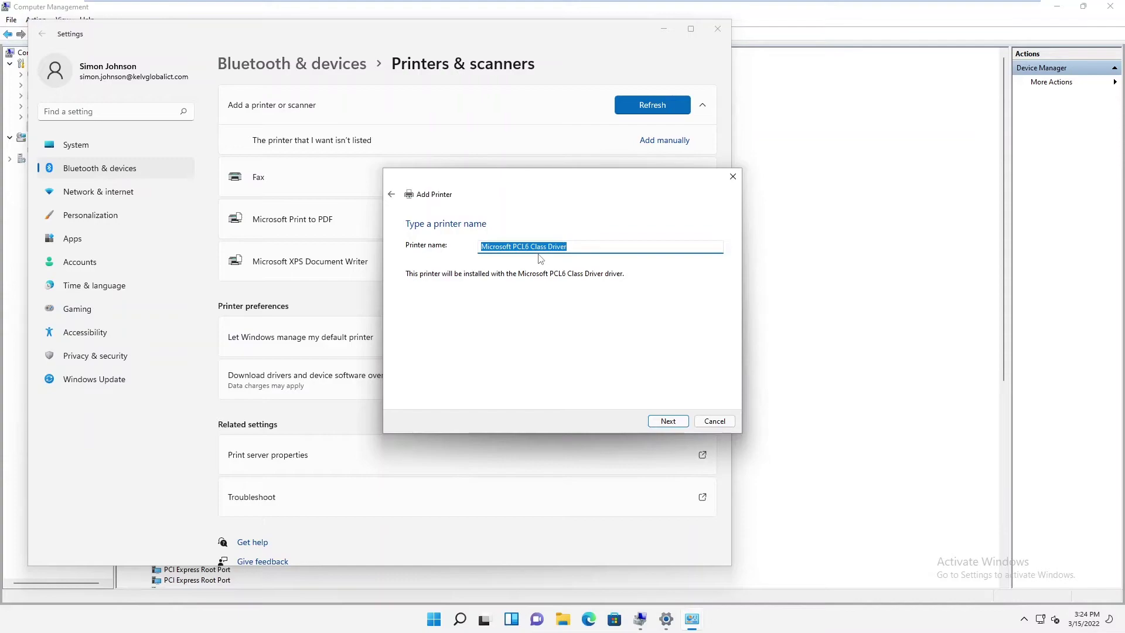
# Name the printer PR01, set it not to be shared, and finish adding it without printing a test page
pyautogui.write('PR01')
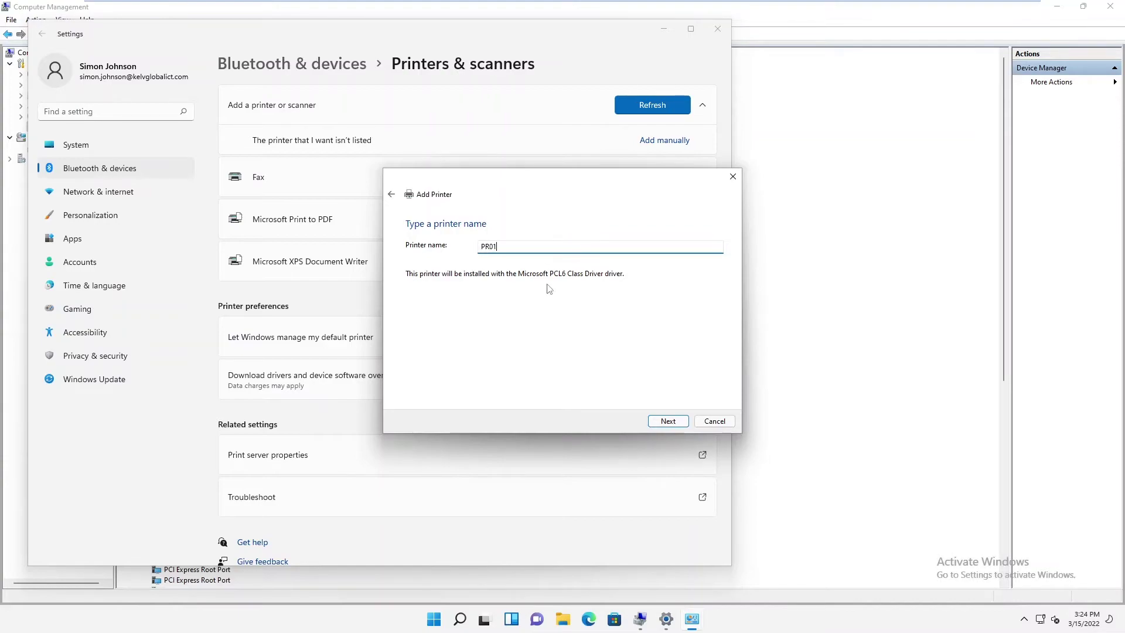
pyautogui.click(668, 421)
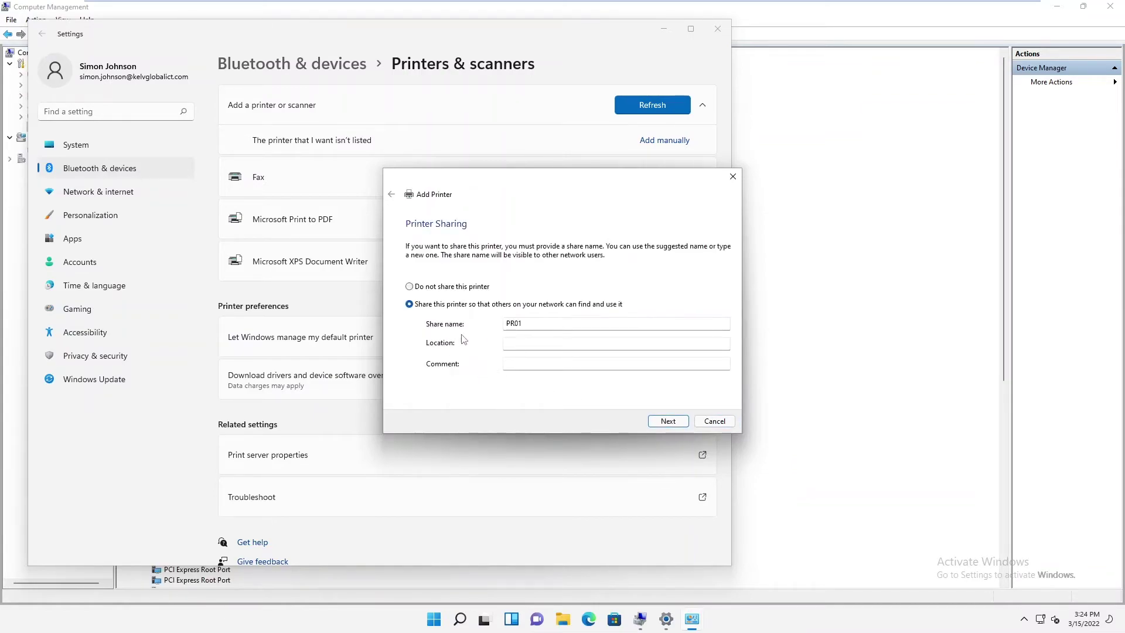
pyautogui.click(454, 287)
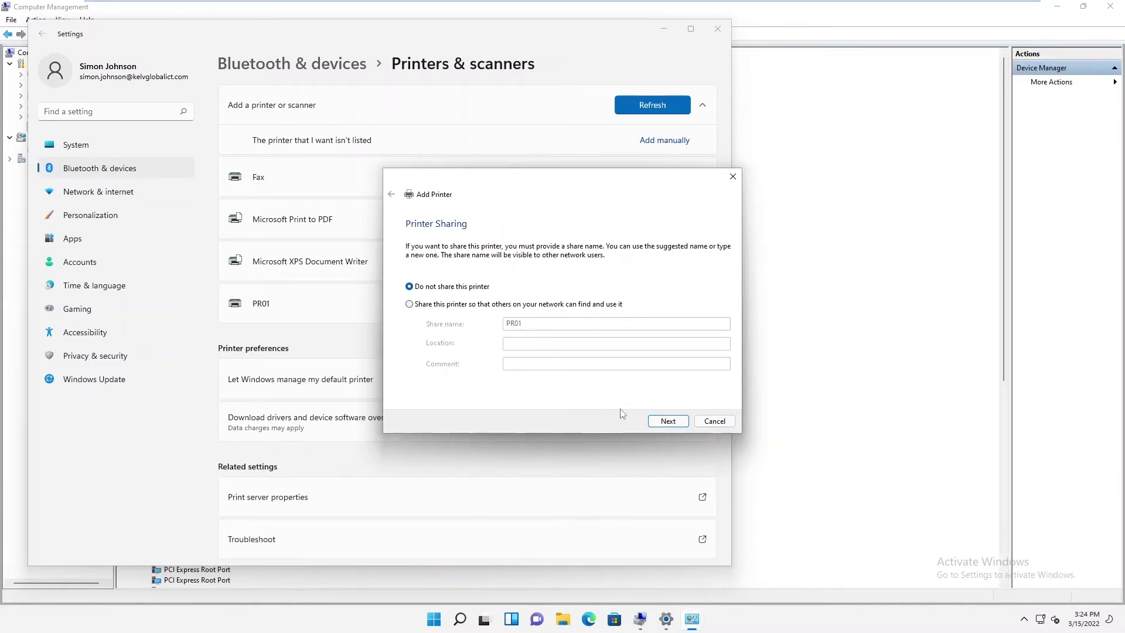
pyautogui.click(662, 420)
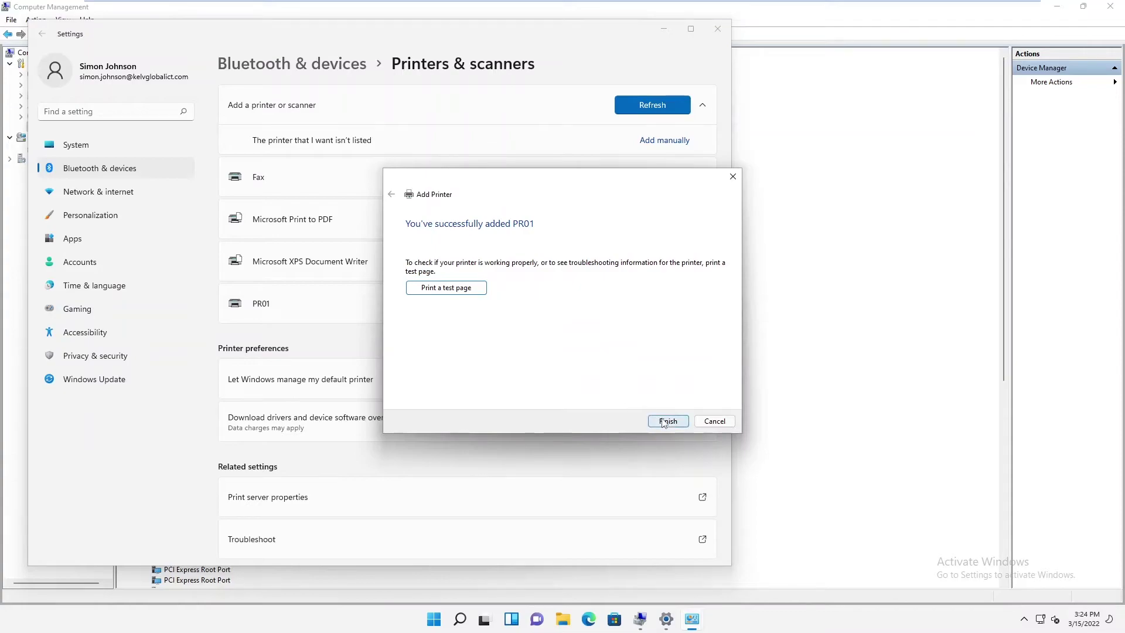
pyautogui.click(664, 422)
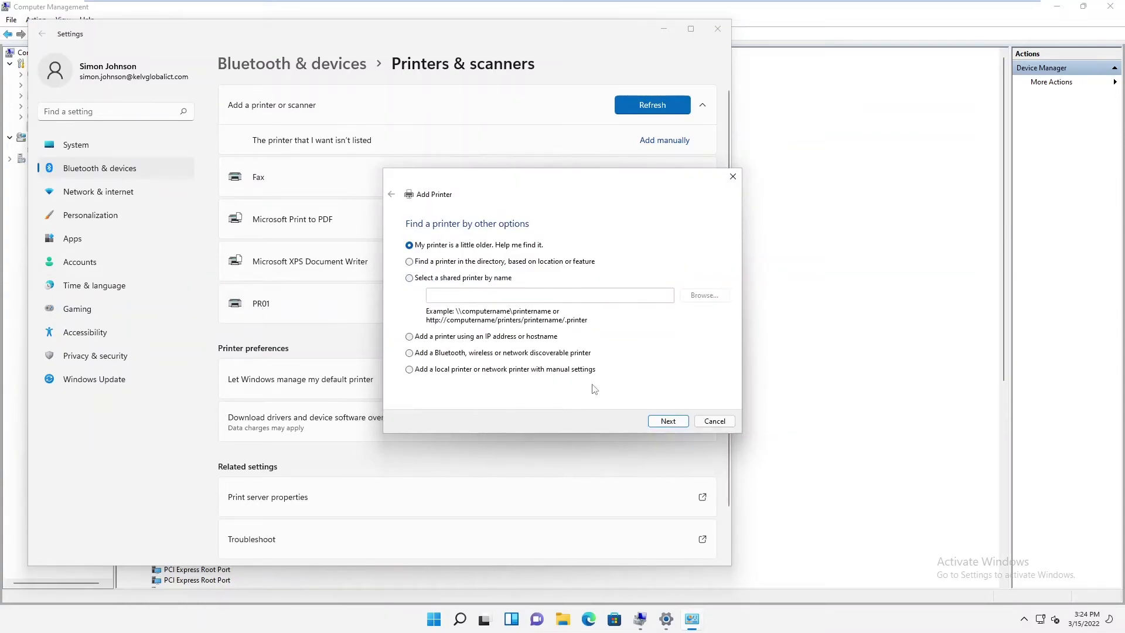
# Cancel the remaining Add Printer wizard and open the settings page of the PR01 printer
pyautogui.click(715, 420)
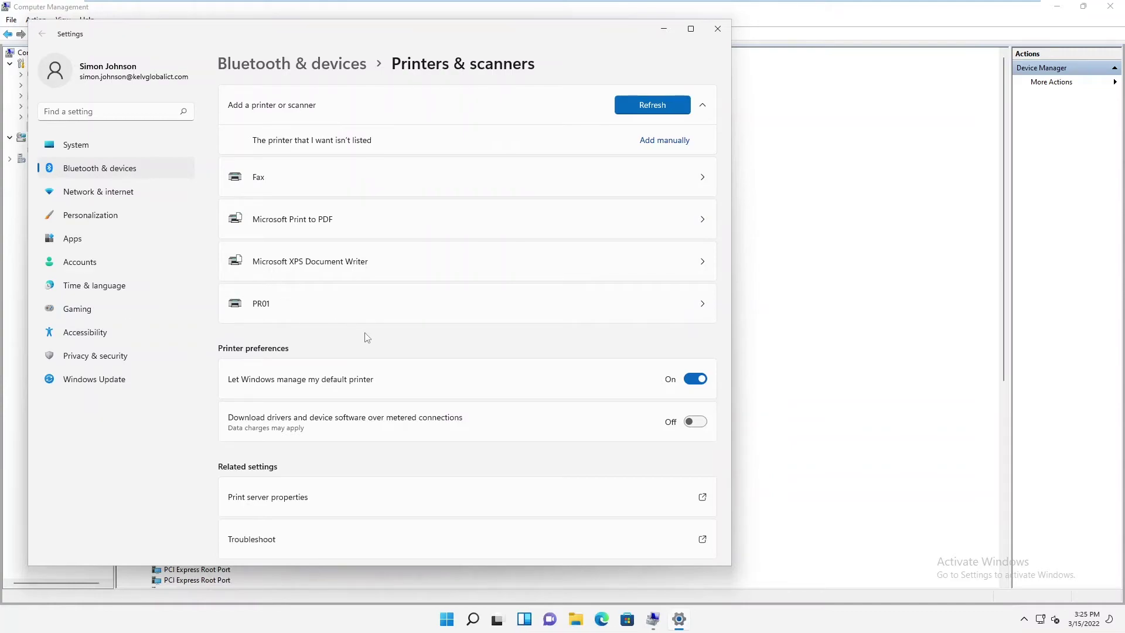
pyautogui.click(304, 316)
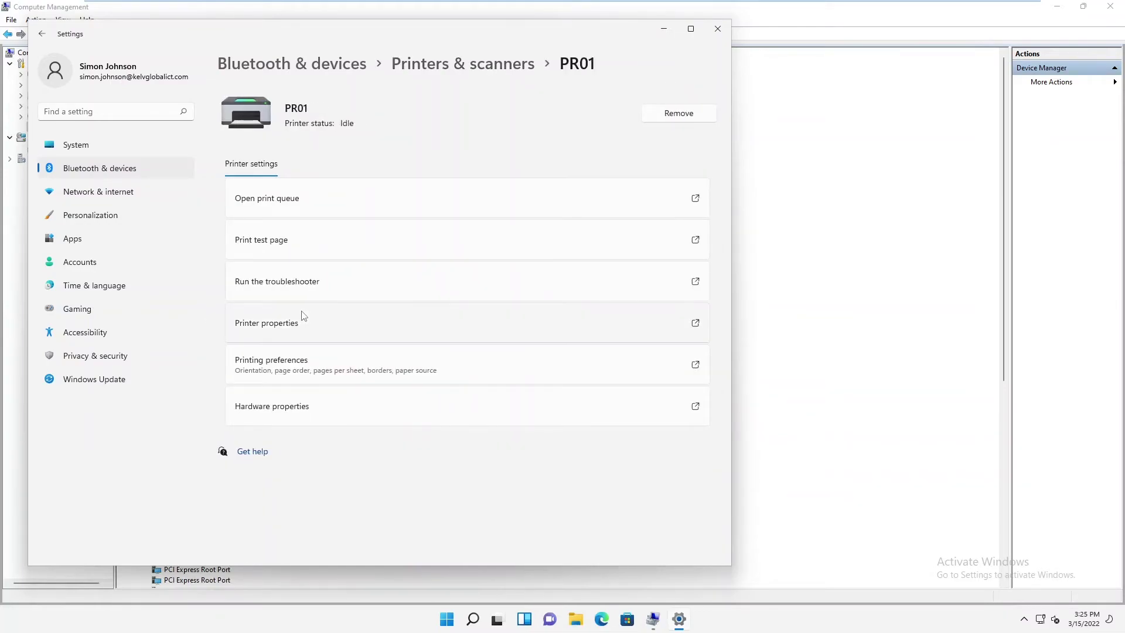